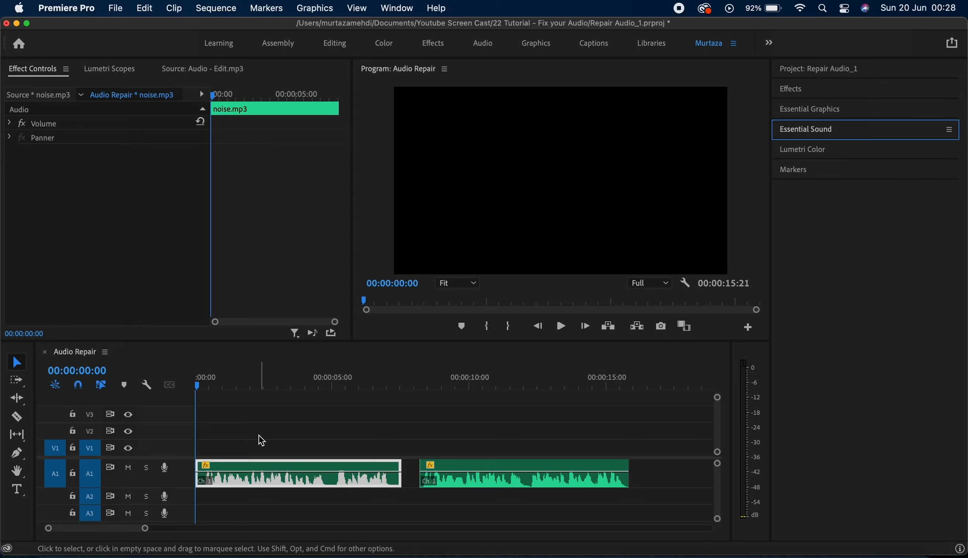
Step: Stop playback and open the Essential Sound panel for the noise clip
{"action": "key", "text": "space"}
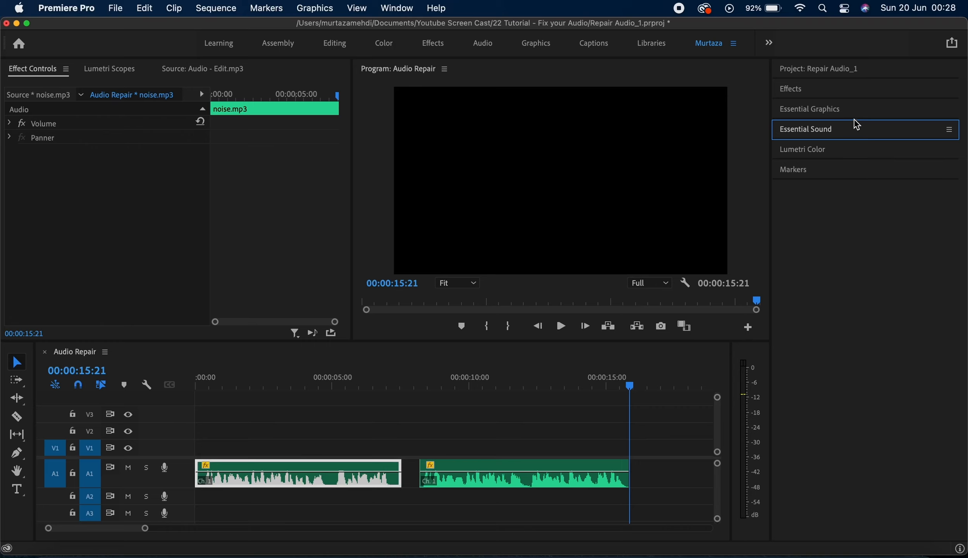
{"action": "left_click", "coordinate": [854, 134]}
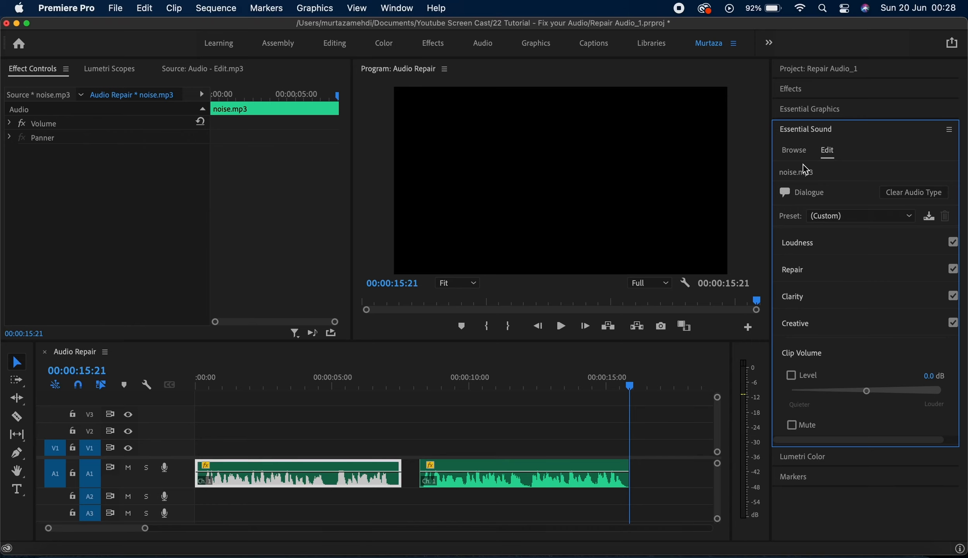
Step: Return the playhead to the start, expand the Repair section and widen the Essential Sound panel
{"action": "key", "text": "Up"}
{"action": "key", "text": "Up"}
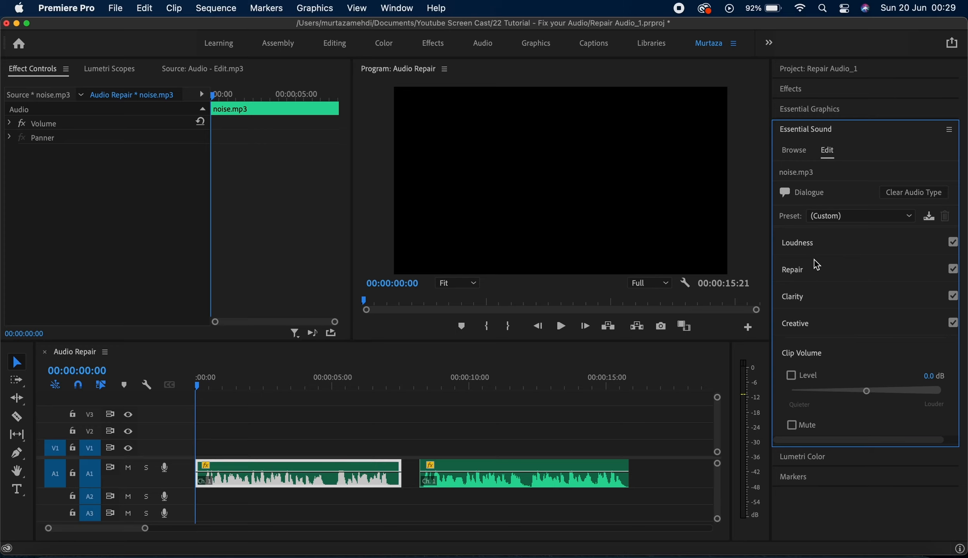
{"action": "left_click", "coordinate": [816, 270]}
{"action": "scroll", "coordinate": [816, 270], "scroll_direction": "down", "scroll_amount": 2}
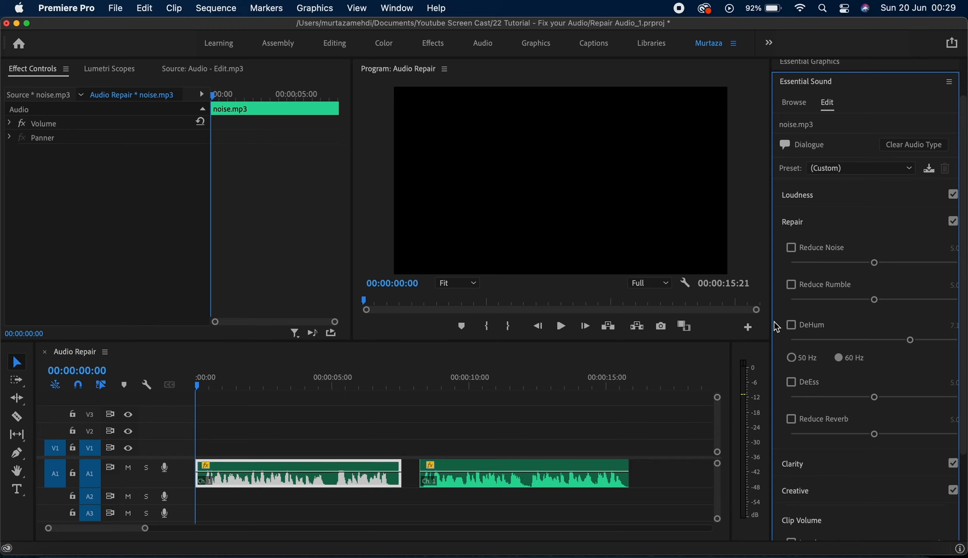
{"action": "left_click_drag", "start_coordinate": [771, 323], "coordinate": [757, 323]}
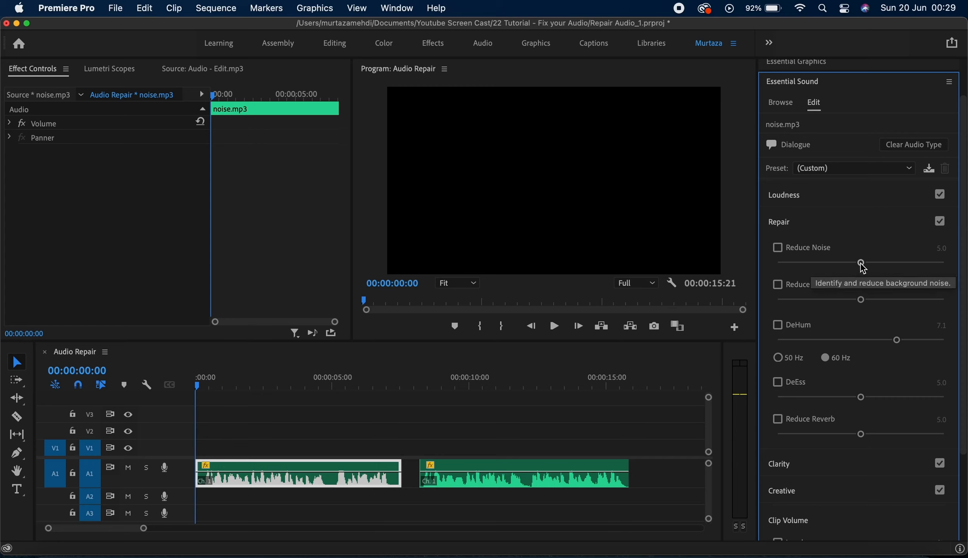
Step: Enable Reduce Noise at about 1.6 and play back the noise clip to preview it
{"action": "left_click_drag", "start_coordinate": [863, 267], "coordinate": [805, 266]}
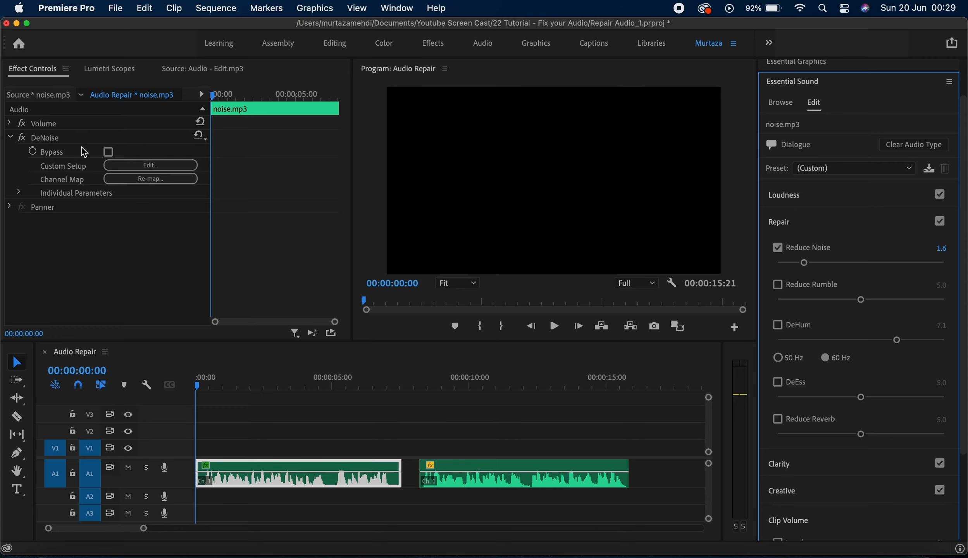
{"action": "left_click", "coordinate": [257, 405]}
{"action": "key", "text": "space"}
{"action": "left_click", "coordinate": [264, 467]}
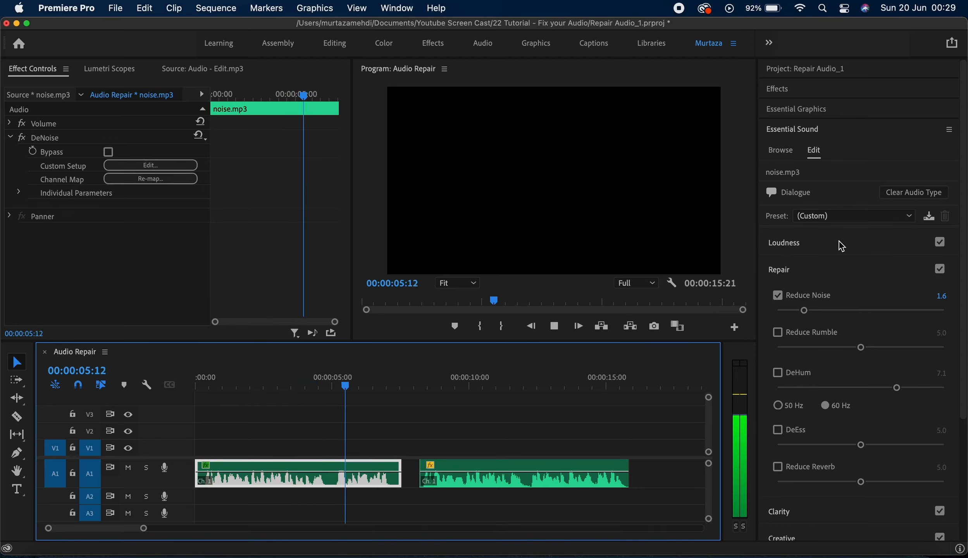
{"action": "key", "text": "space"}
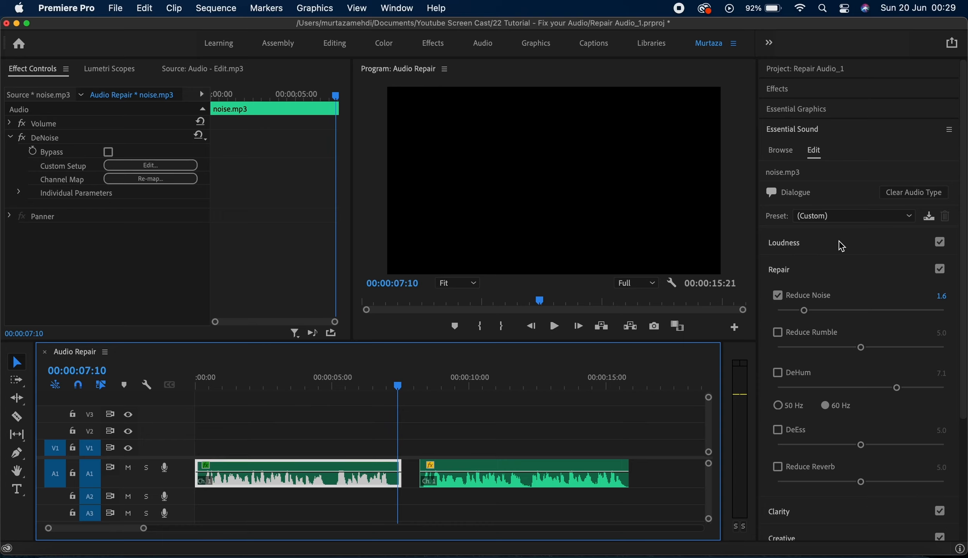
Step: Raise Reduce Noise to 10.0, preview the clip from the start, then switch Reduce Noise off
{"action": "left_click_drag", "start_coordinate": [965, 213], "coordinate": [965, 309]}
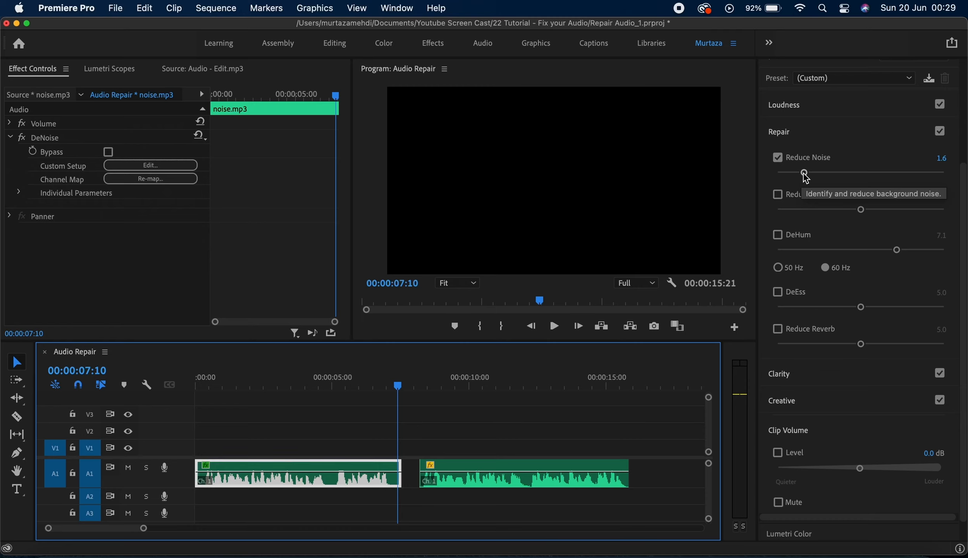
{"action": "left_click_drag", "start_coordinate": [805, 174], "coordinate": [809, 175]}
{"action": "left_click_drag", "start_coordinate": [902, 178], "coordinate": [946, 181]}
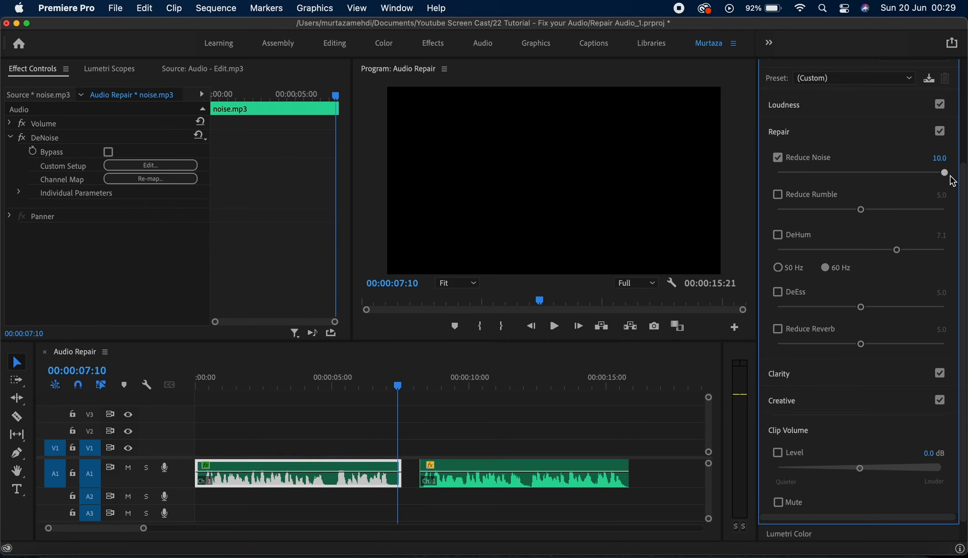
{"action": "key", "text": "Home"}
{"action": "key", "text": "space"}
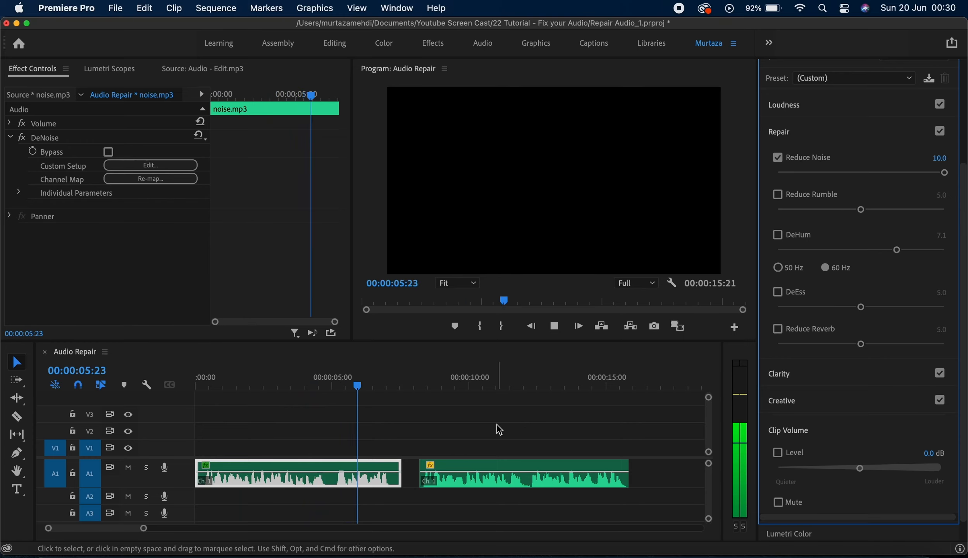
{"action": "key", "text": "space"}
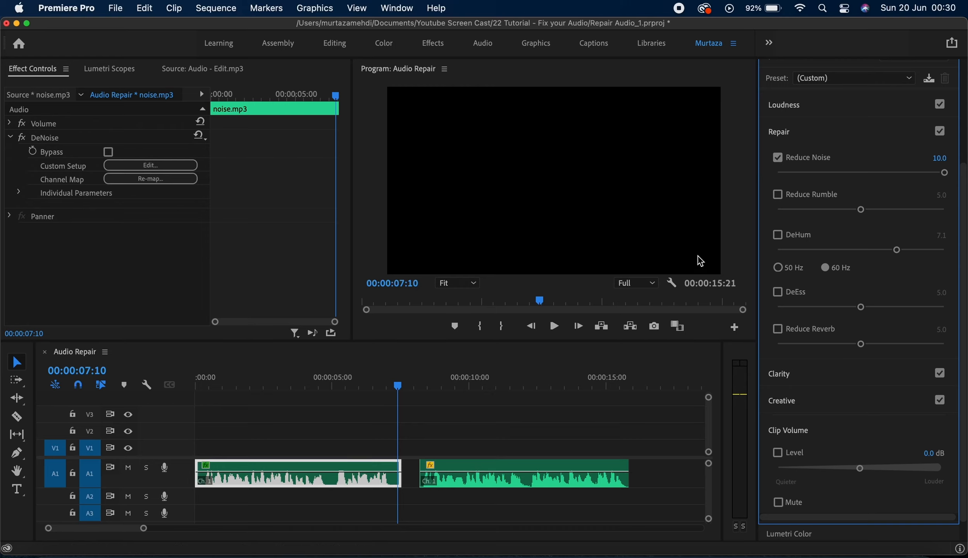
{"action": "left_click", "coordinate": [778, 158]}
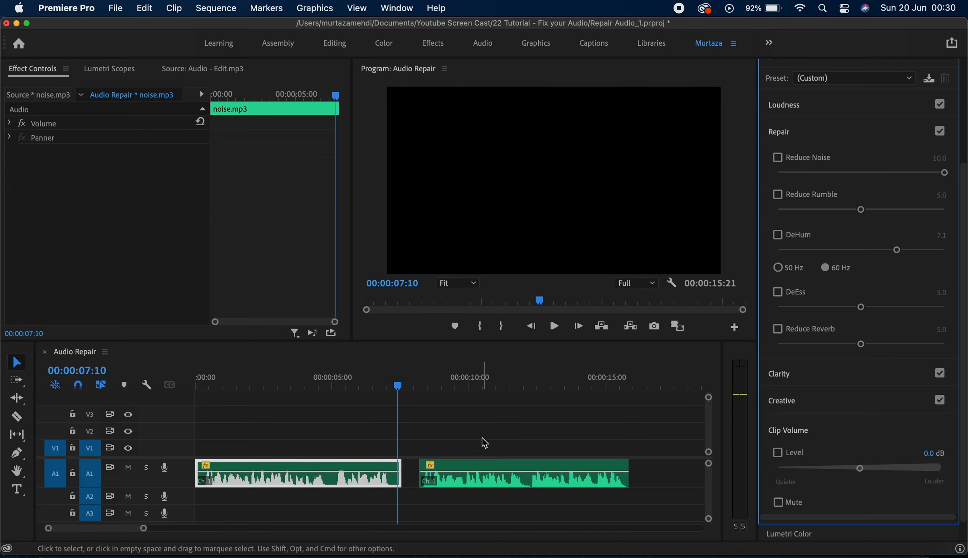
Step: Select the noise clip from its start and try Reduce Rumble, switching it on and off again
{"action": "left_click", "coordinate": [381, 464]}
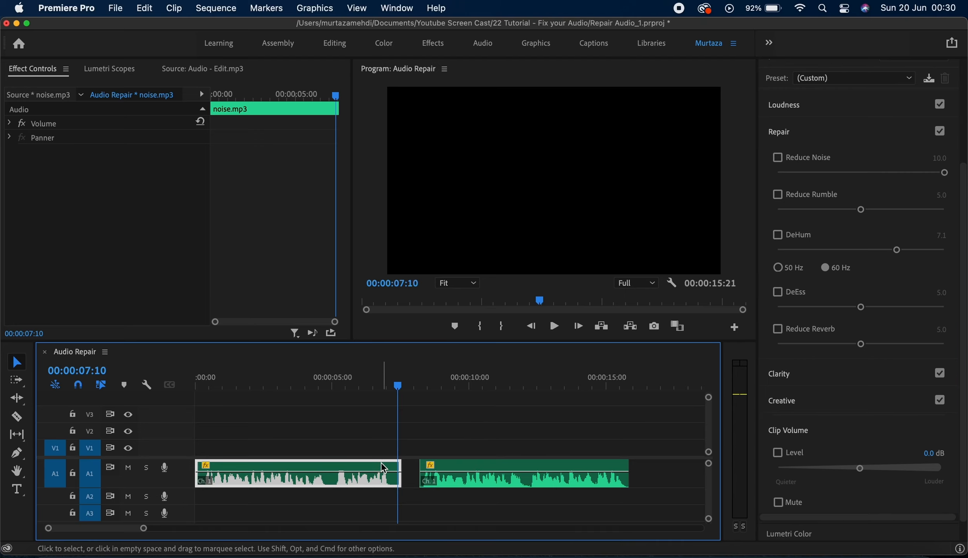
{"action": "key", "text": "Home"}
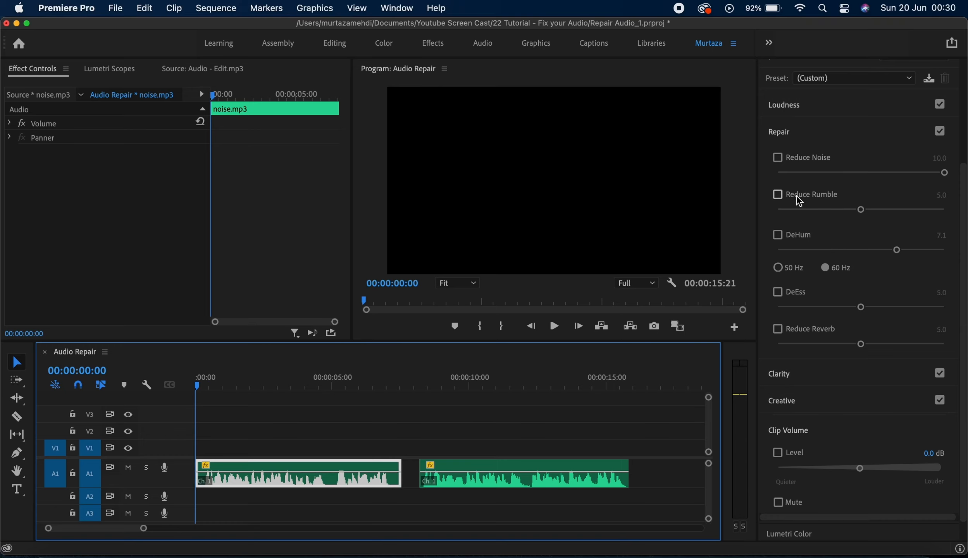
{"action": "left_click", "coordinate": [782, 198]}
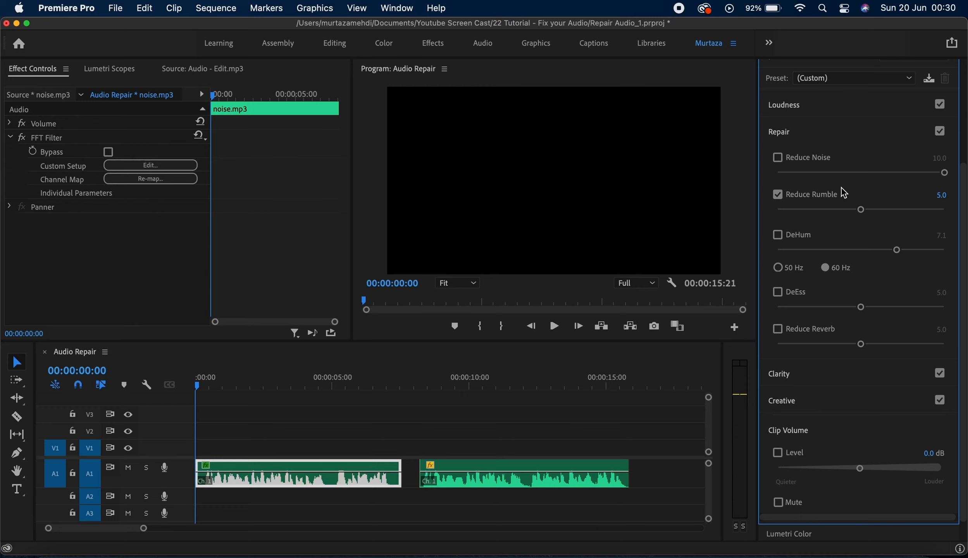
{"action": "left_click", "coordinate": [837, 192]}
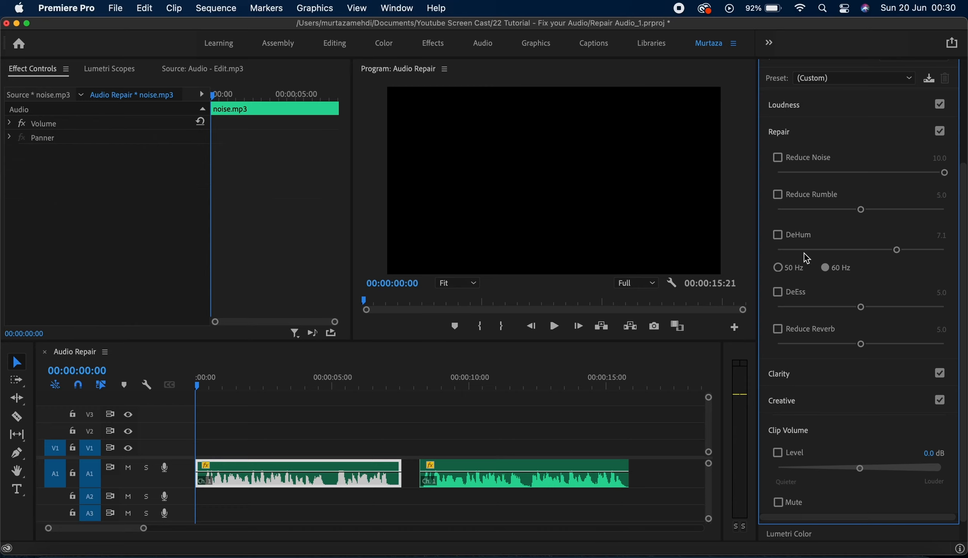
Step: Enable DeHum, set its frequency to 50 Hz, then switch DeHum off
{"action": "left_click", "coordinate": [800, 240]}
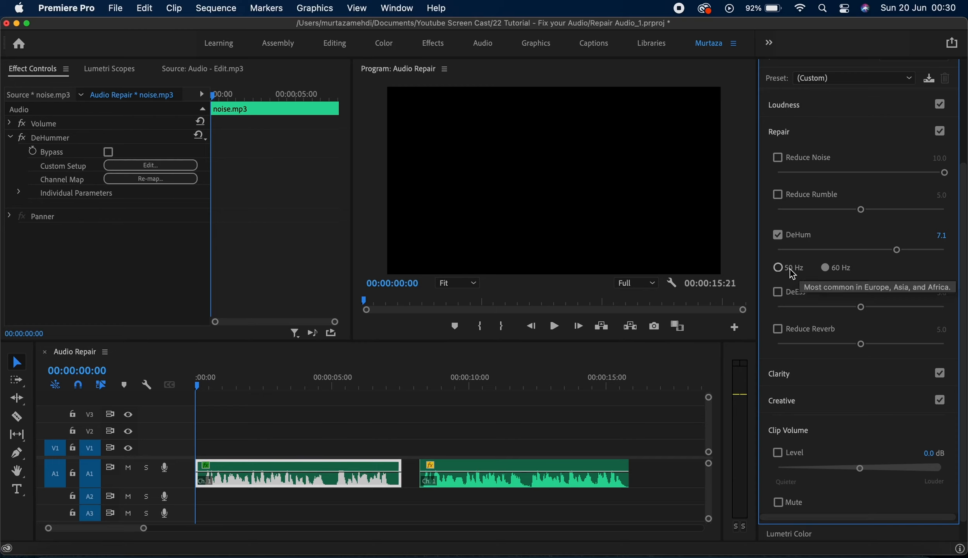
{"action": "left_click", "coordinate": [779, 268]}
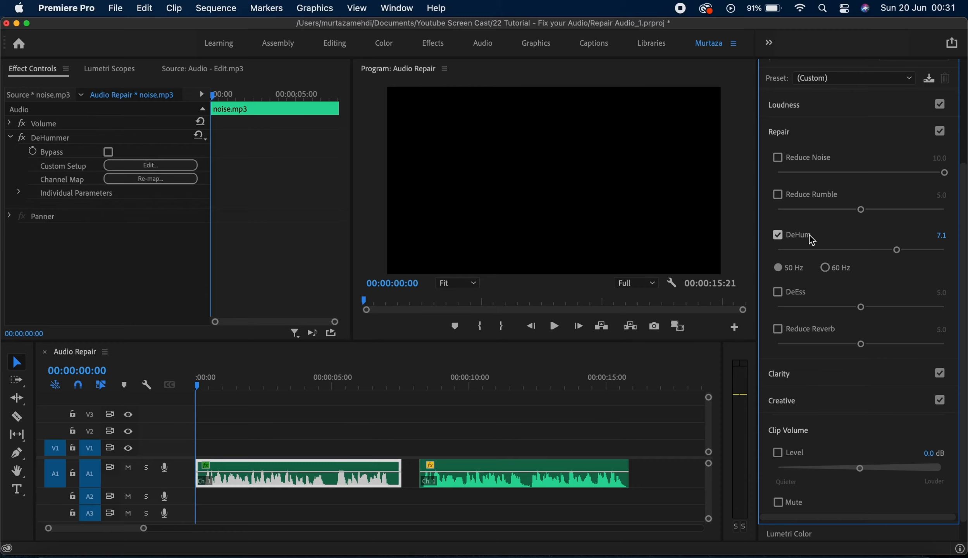
{"action": "left_click", "coordinate": [782, 237]}
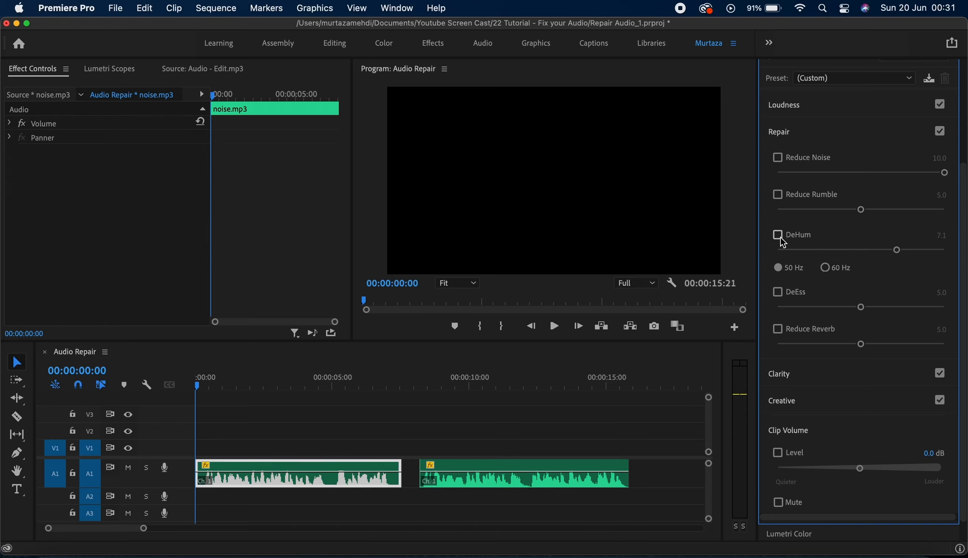
Step: Try DeEss on the noise clip with a playback preview, then switch it off
{"action": "left_click", "coordinate": [788, 297]}
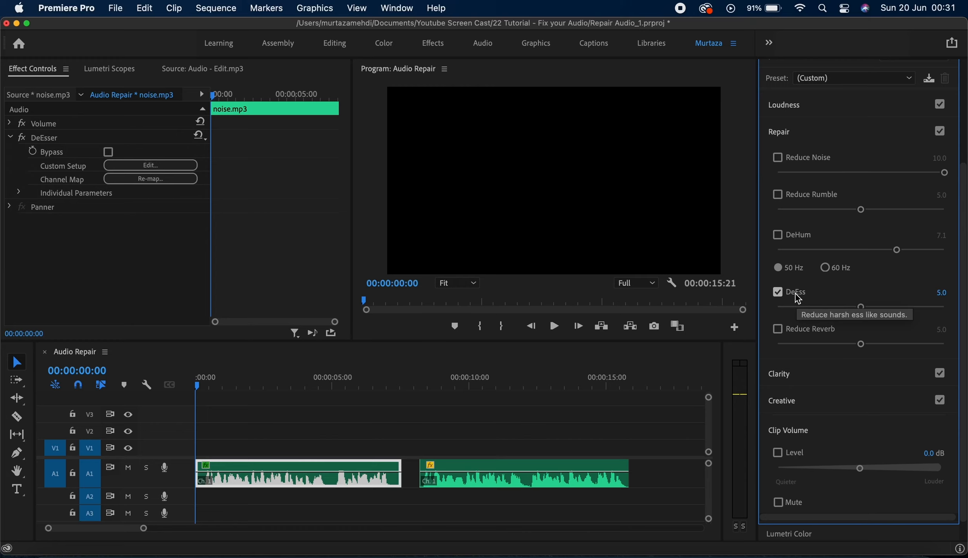
{"action": "key", "text": "space"}
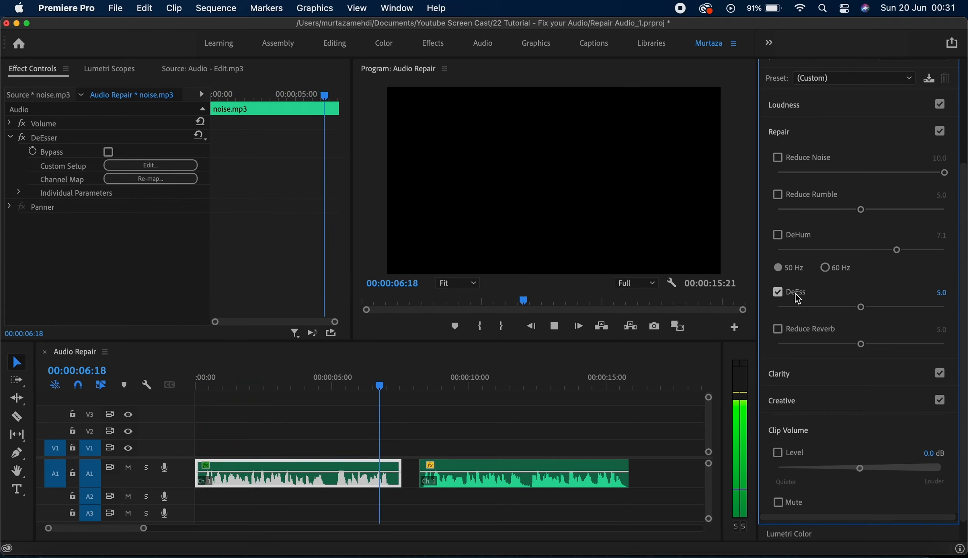
{"action": "key", "text": "space"}
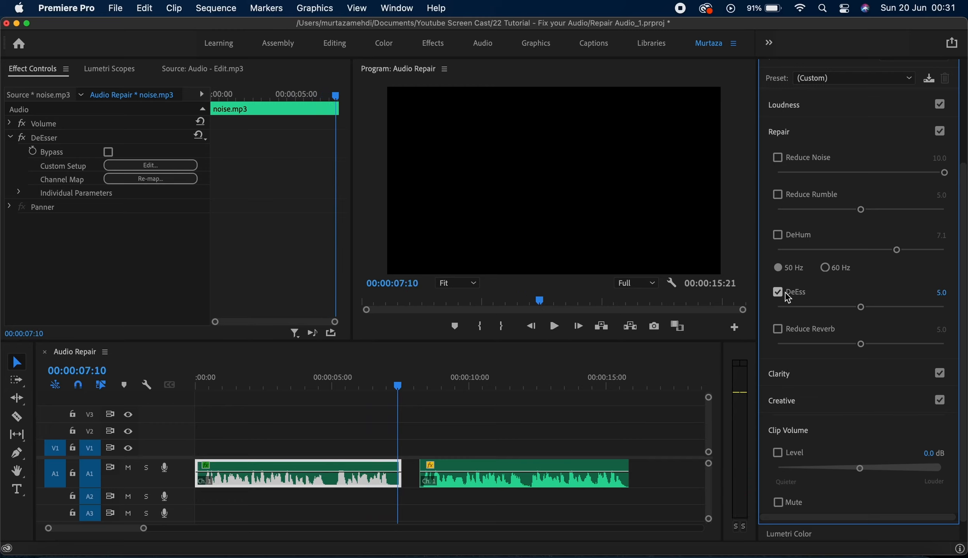
{"action": "left_click", "coordinate": [792, 295]}
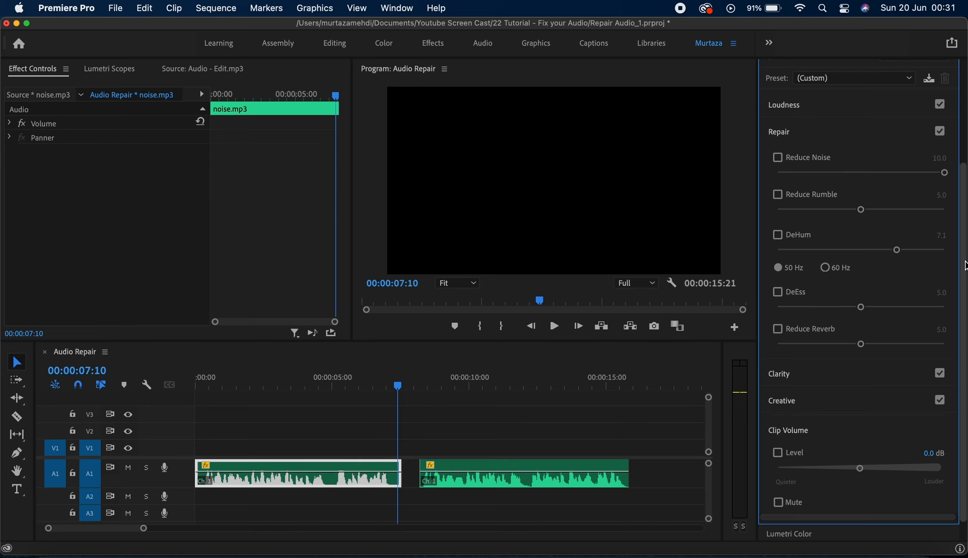
Step: Select the reverb clip and enable Reduce Reverb on it
{"action": "scroll", "coordinate": [964, 294], "scroll_direction": "down", "scroll_amount": 2}
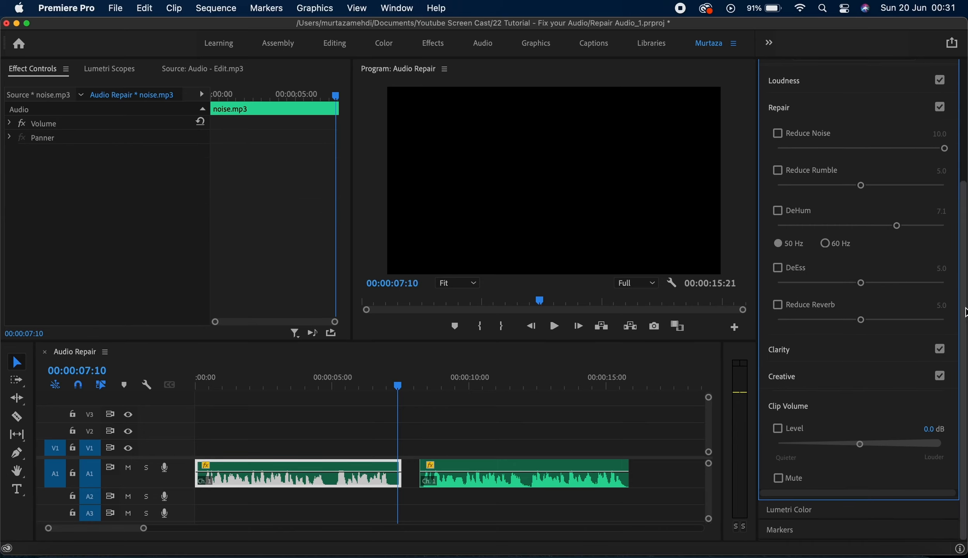
{"action": "key", "text": "Down"}
{"action": "key", "text": "Down"}
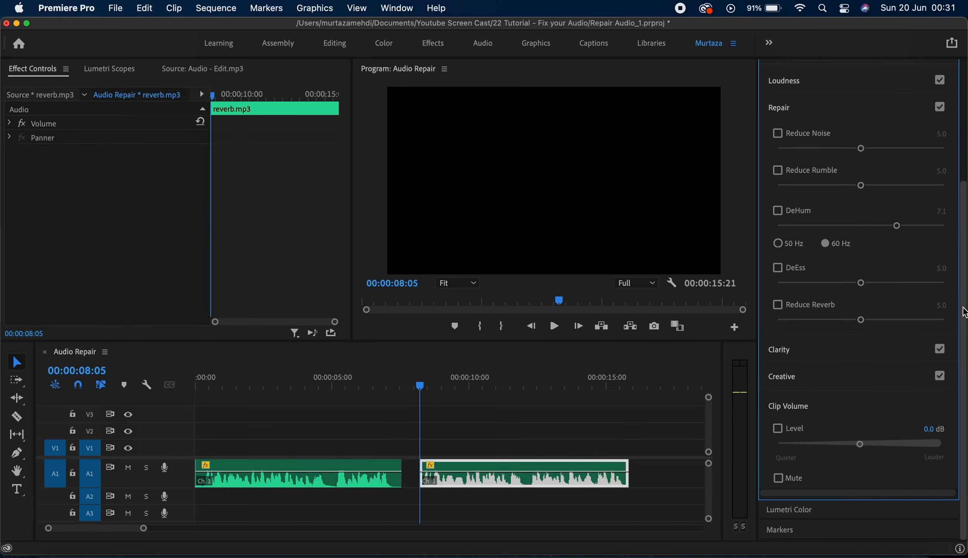
{"action": "left_click", "coordinate": [825, 305]}
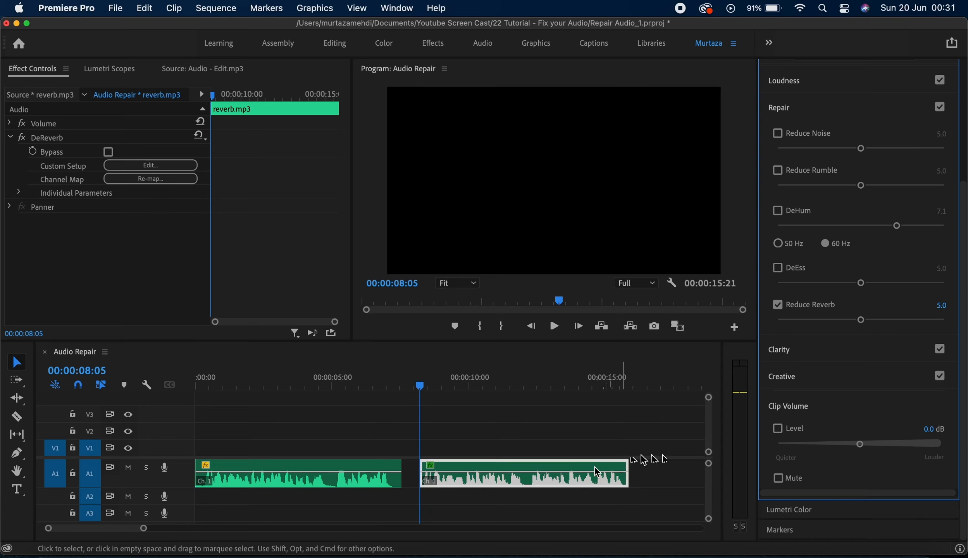
{"action": "left_click", "coordinate": [798, 304]}
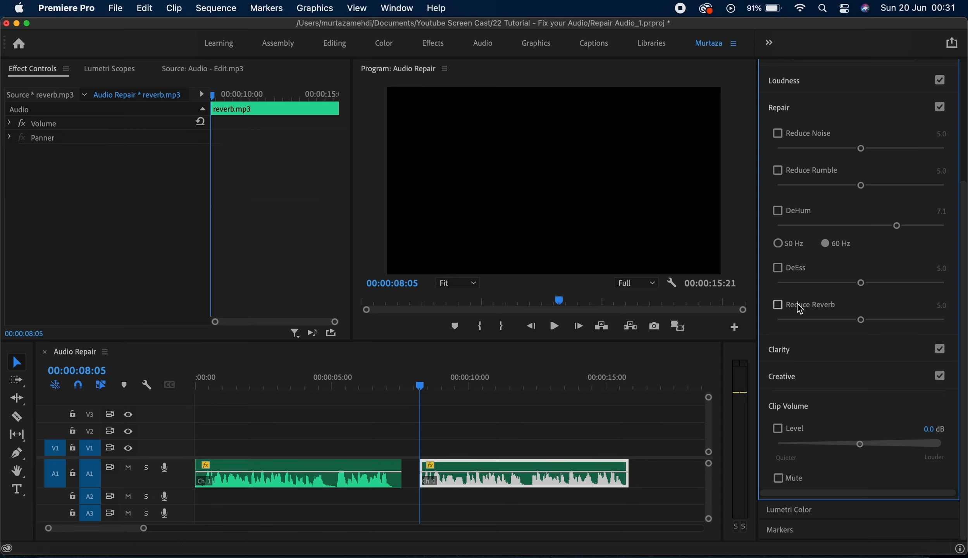
{"action": "left_click", "coordinate": [794, 304]}
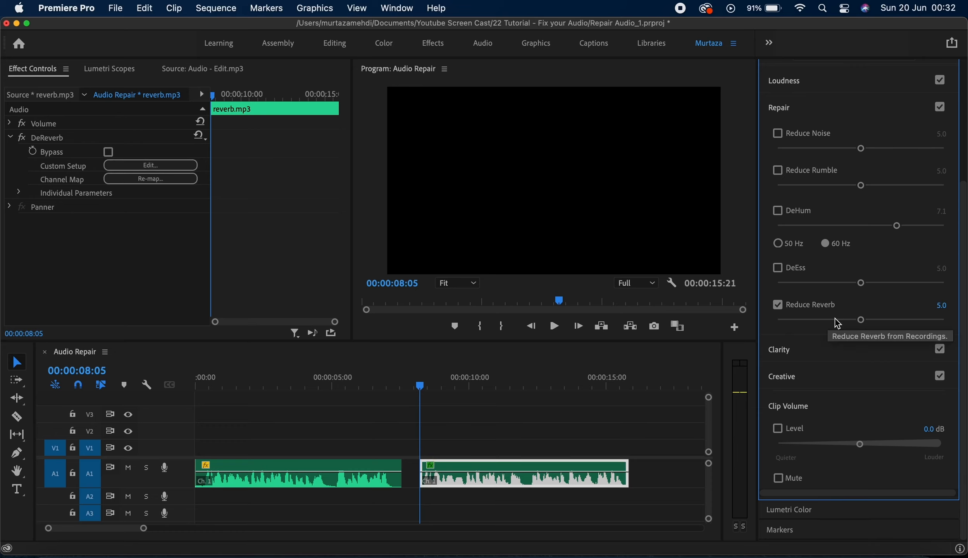
{"action": "key", "text": "space"}
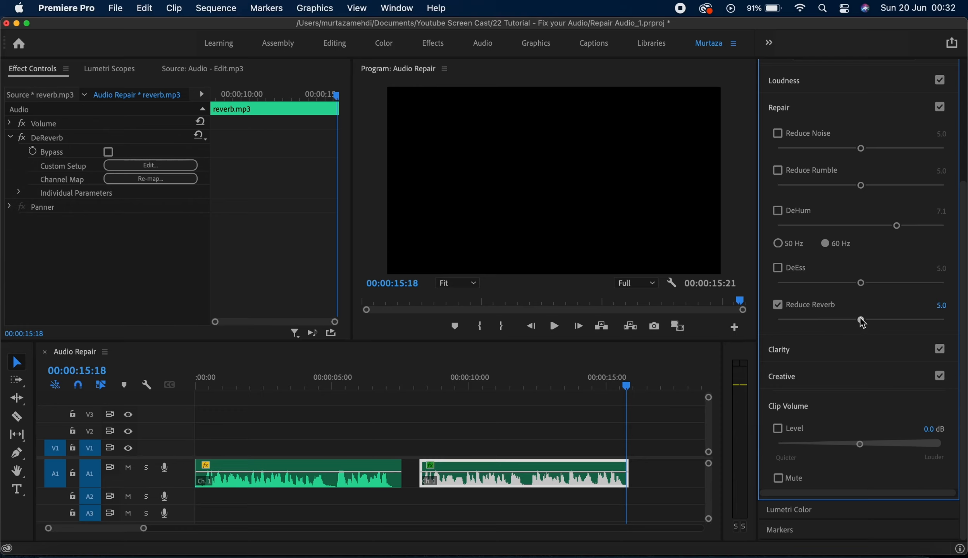
Step: Raise Reduce Reverb to 10.0 and compare the reverb clip with the effect off and back on
{"action": "left_click_drag", "start_coordinate": [861, 321], "coordinate": [954, 320]}
{"action": "key", "text": "Up"}
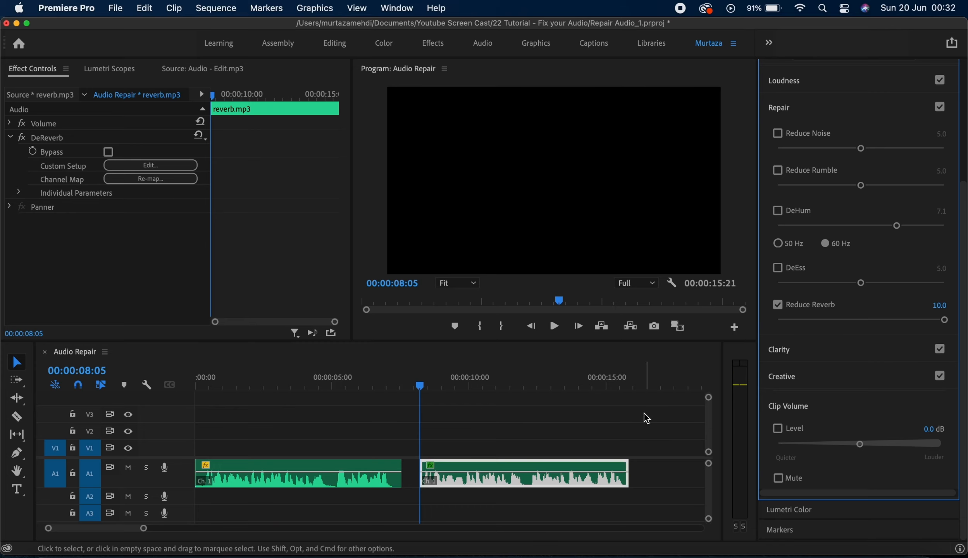
{"action": "key", "text": "space"}
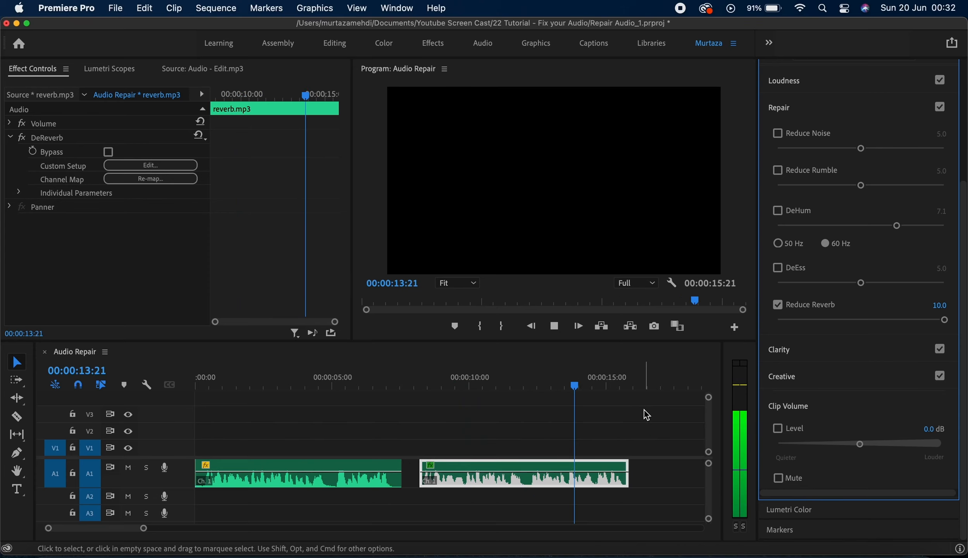
{"action": "key", "text": "space"}
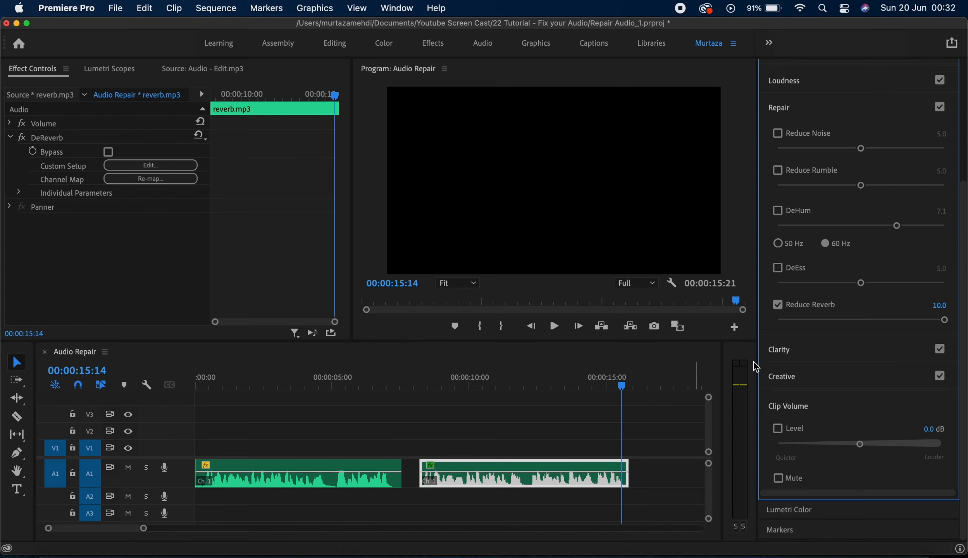
{"action": "left_click", "coordinate": [778, 306]}
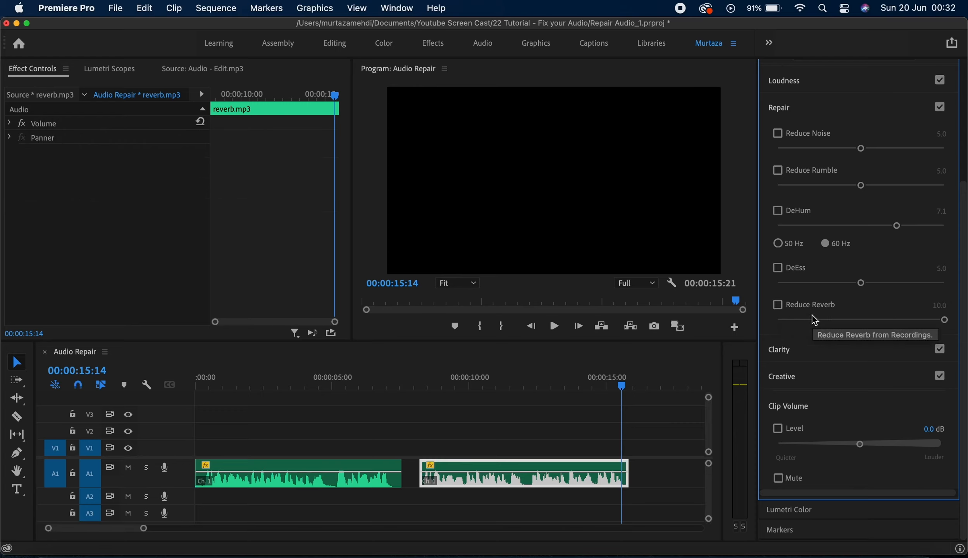
{"action": "left_click", "coordinate": [833, 306]}
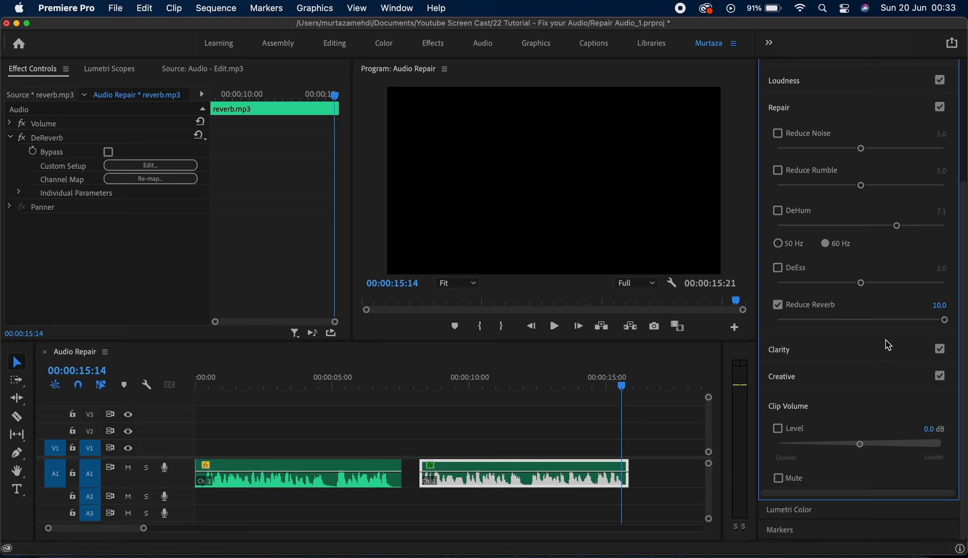
Step: Lower Reduce Reverb on the reverb clip to 4.0 and switch it off
{"action": "left_click_drag", "start_coordinate": [945, 320], "coordinate": [844, 323]}
{"action": "left_click", "coordinate": [788, 305]}
Step: Expand the Clarity section, move to the noise clip and enable Dynamics on it
{"action": "left_click", "coordinate": [803, 347]}
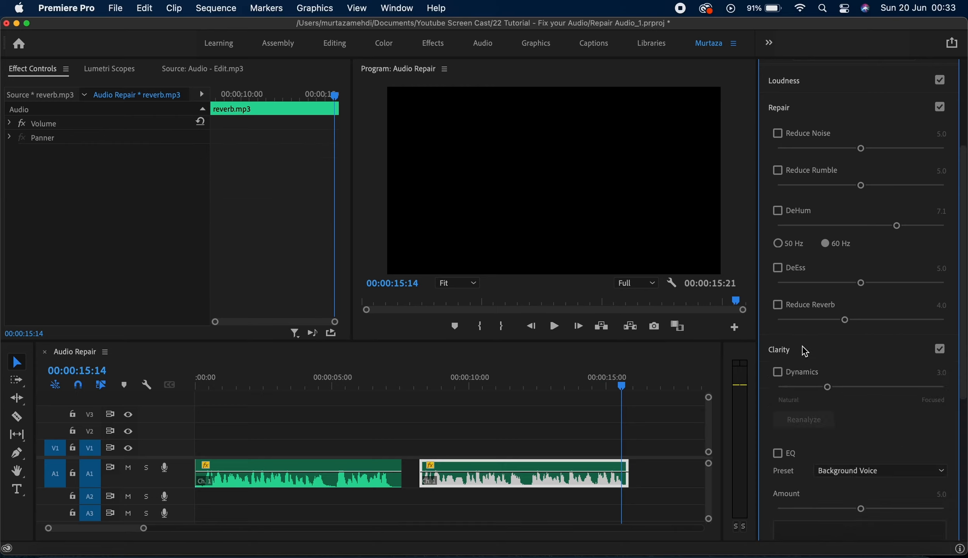
{"action": "left_click_drag", "start_coordinate": [965, 306], "coordinate": [965, 417]}
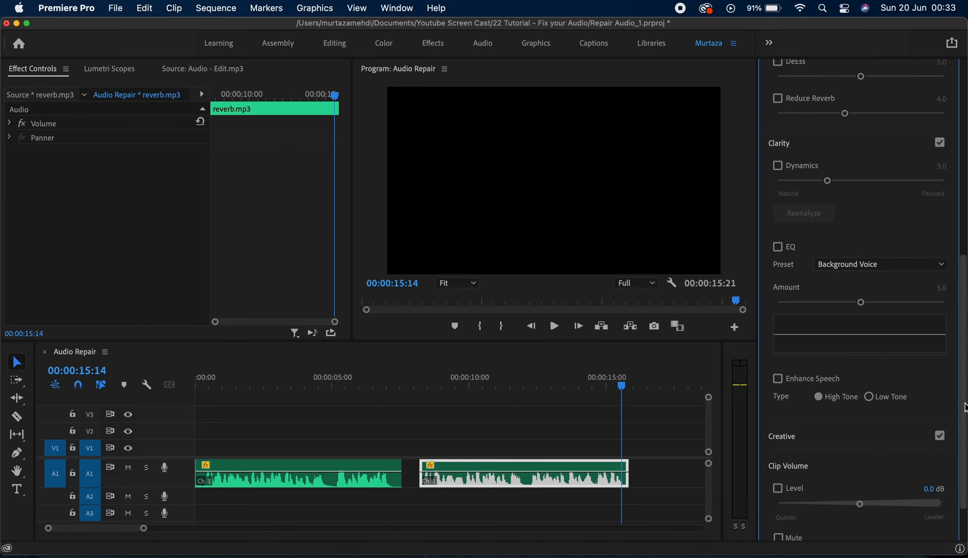
{"action": "key", "text": "Up"}
{"action": "key", "text": "Up"}
{"action": "key", "text": "Up"}
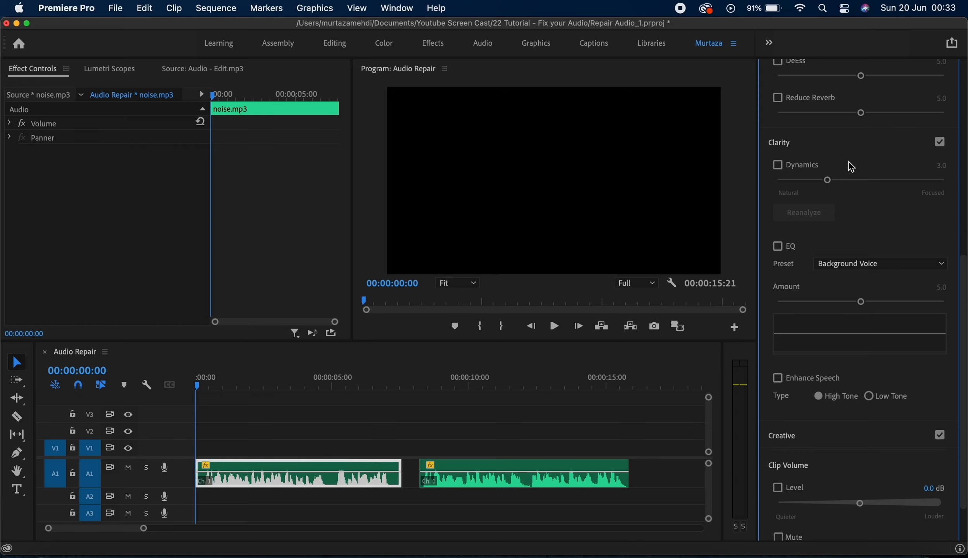
{"action": "left_click", "coordinate": [780, 167]}
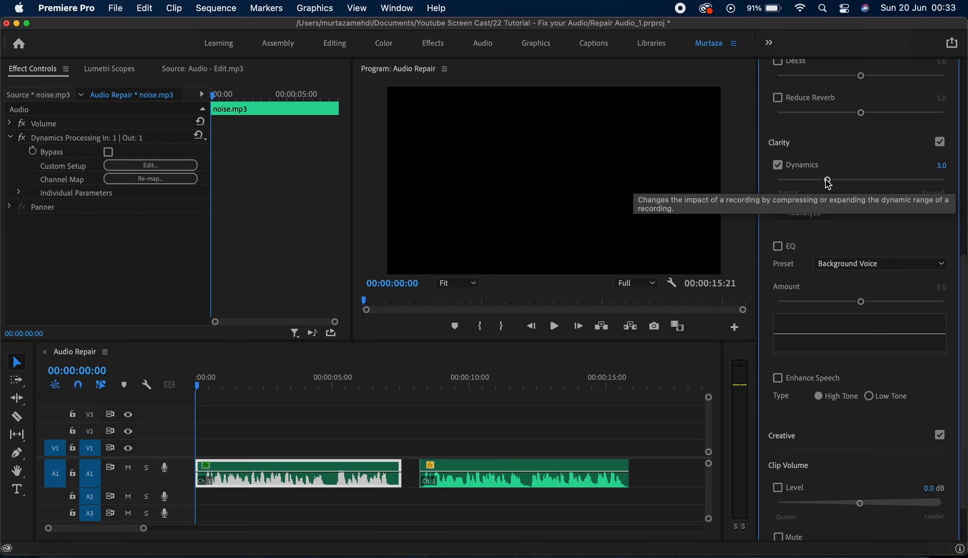
Step: Raise Dynamics to 10.0 while previewing the noise clip, compare playback, then switch Dynamics off
{"action": "key", "text": "space"}
{"action": "left_click_drag", "start_coordinate": [829, 185], "coordinate": [947, 180]}
{"action": "key", "text": "space"}
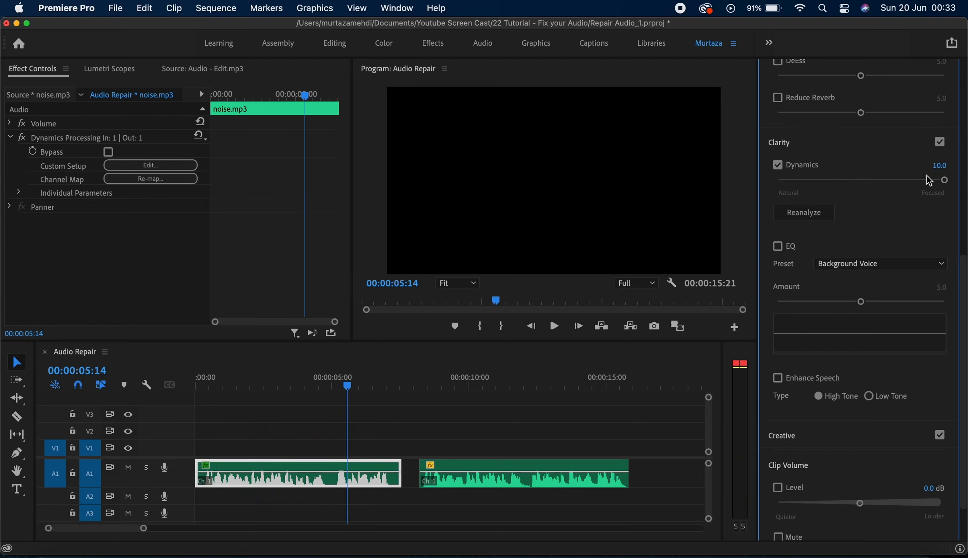
{"action": "key", "text": "space"}
{"action": "key", "text": "space"}
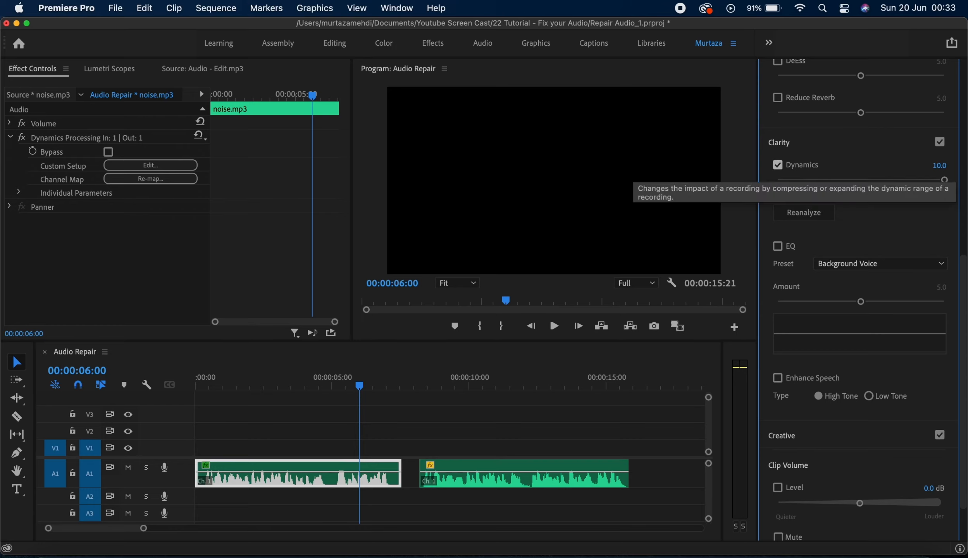
{"action": "left_click", "coordinate": [815, 170]}
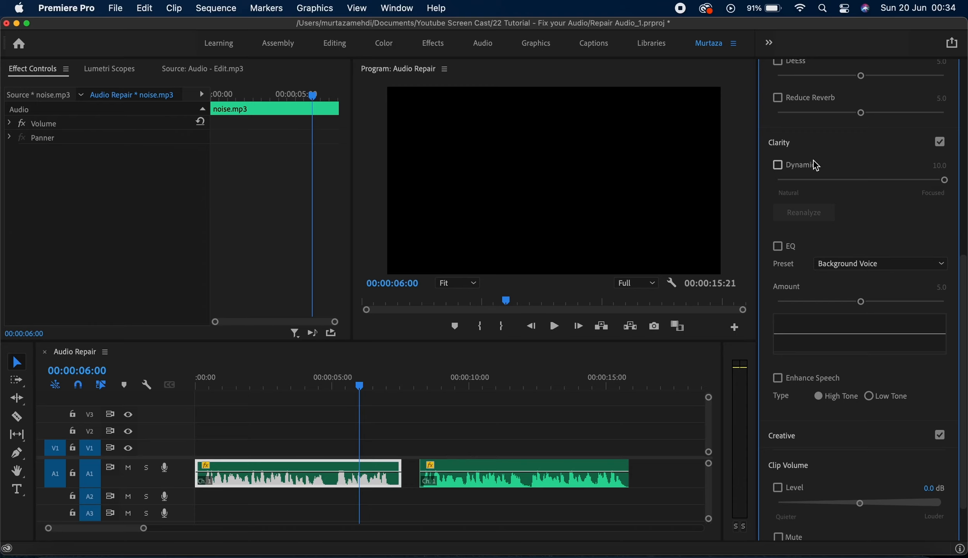
Step: Enable EQ on the noise clip, choose the Subtle Boost (Male) preset and preview playback
{"action": "key", "text": "Home"}
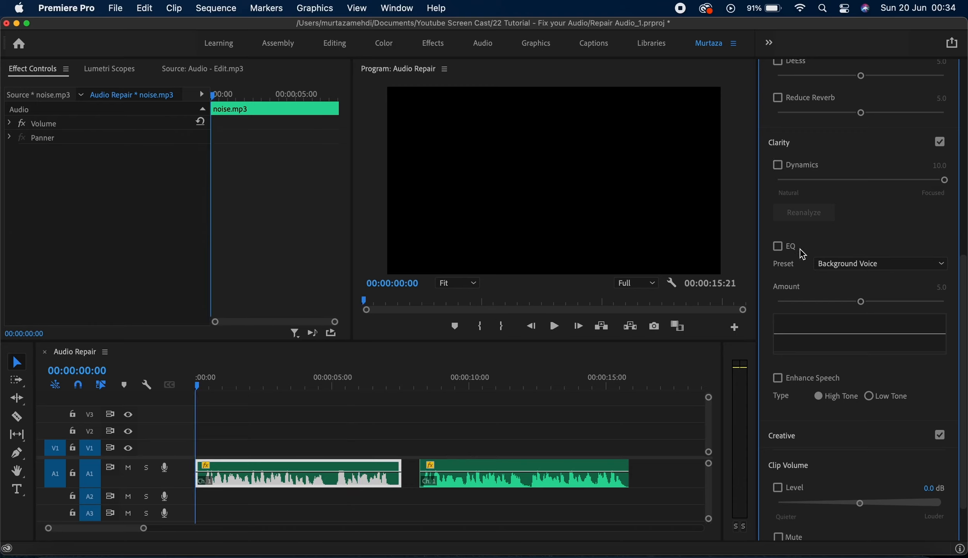
{"action": "left_click", "coordinate": [778, 247]}
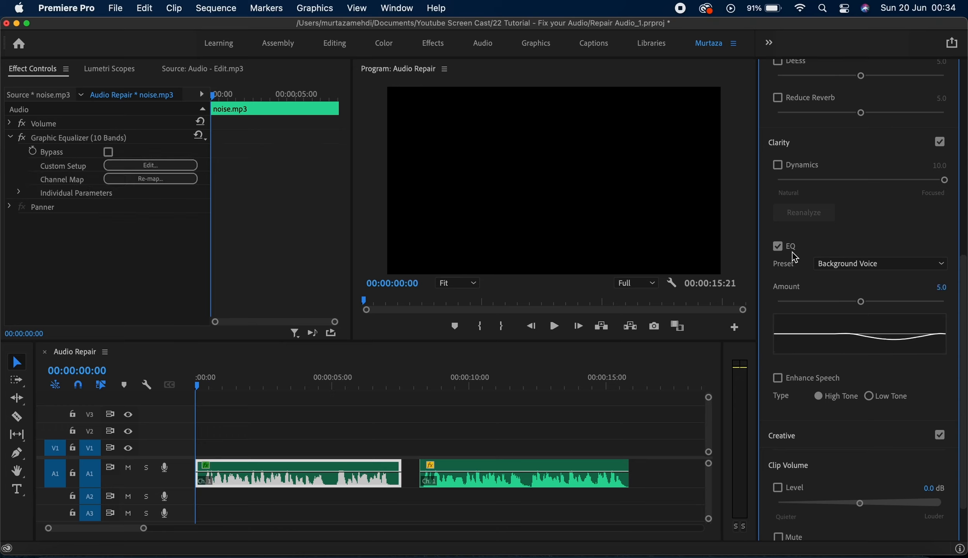
{"action": "left_click_drag", "start_coordinate": [965, 265], "coordinate": [965, 182]}
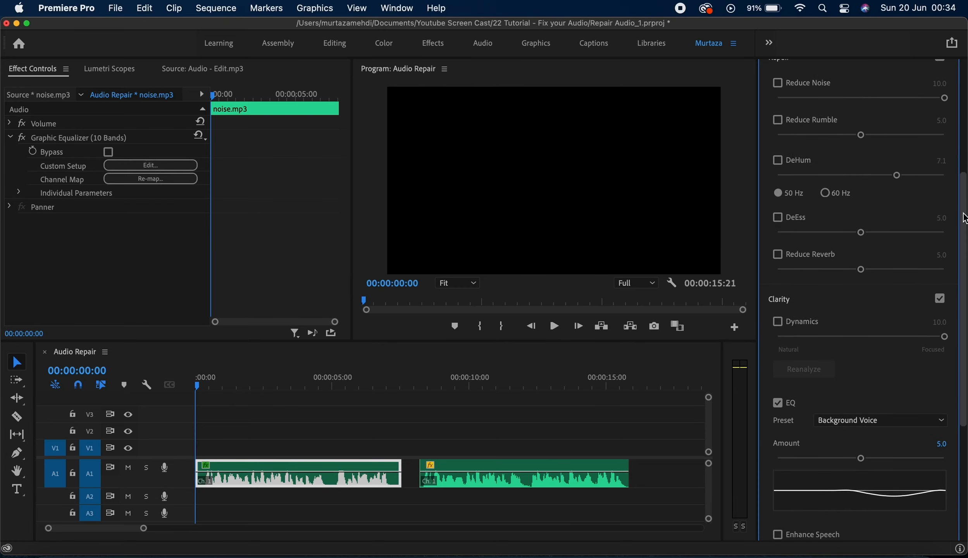
{"action": "left_click_drag", "start_coordinate": [964, 217], "coordinate": [964, 302]}
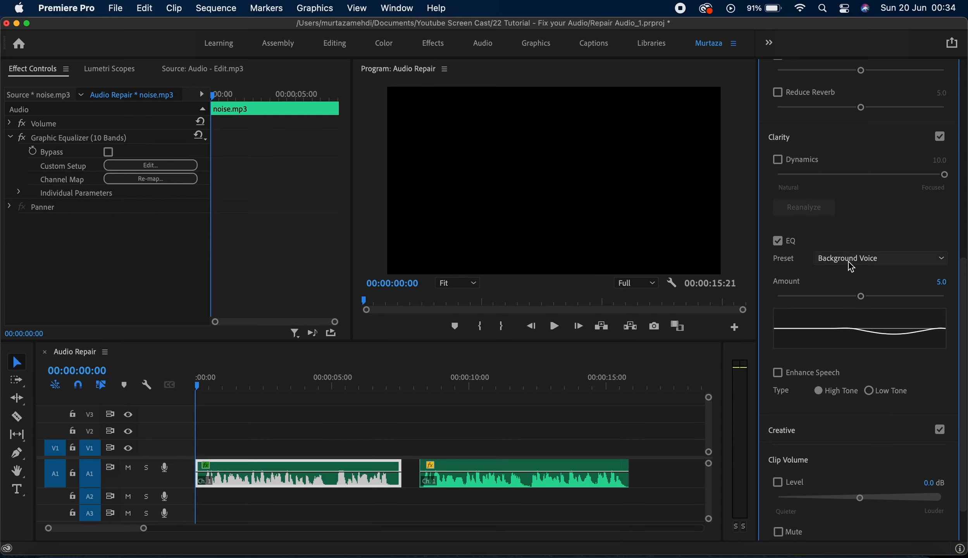
{"action": "left_click", "coordinate": [833, 258]}
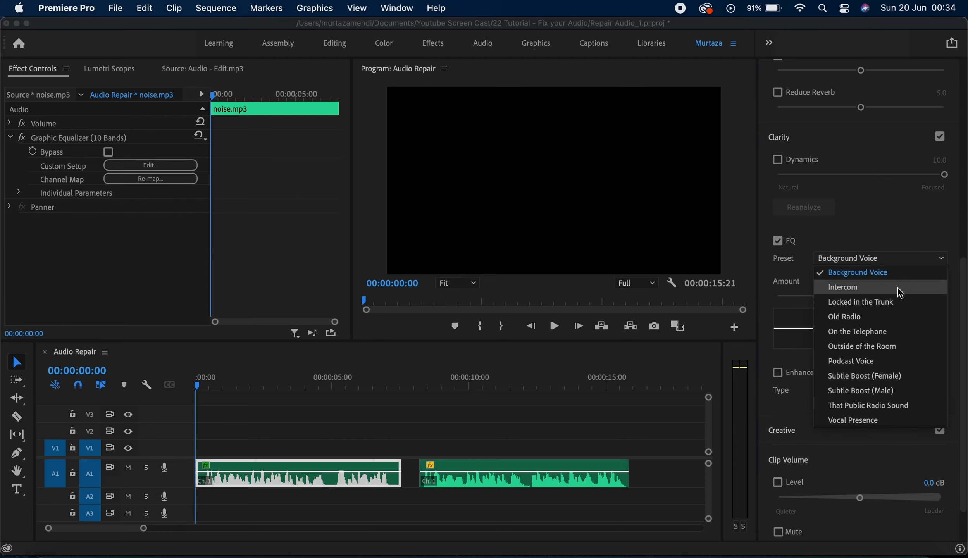
{"action": "left_click", "coordinate": [875, 396]}
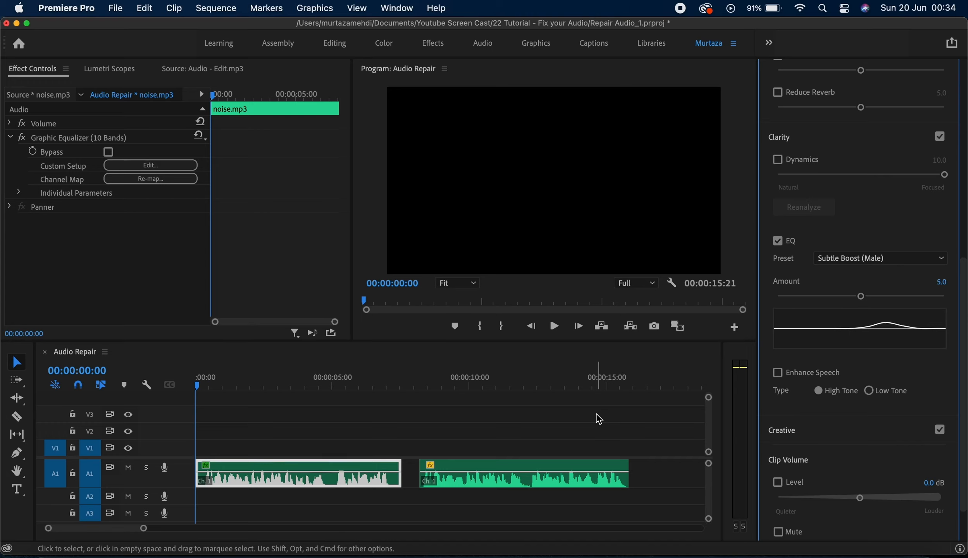
{"action": "key", "text": "space"}
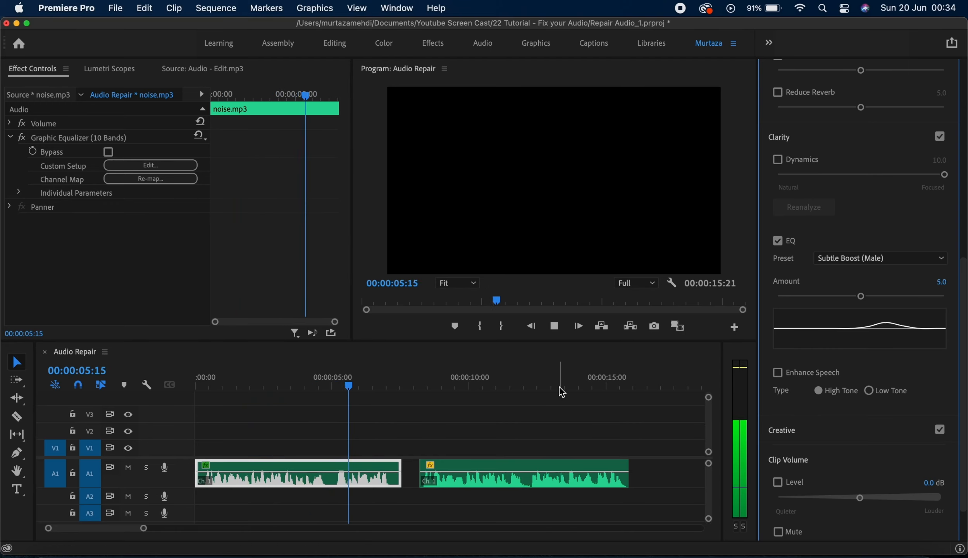
{"action": "key", "text": "space"}
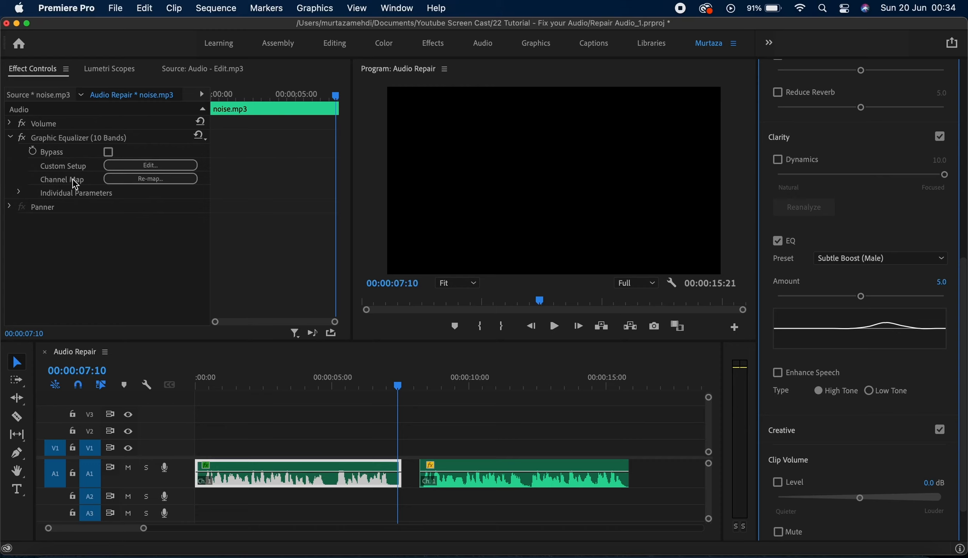
Step: Open the equalizer's custom setup editor, browse its presets and close it
{"action": "left_click", "coordinate": [161, 165]}
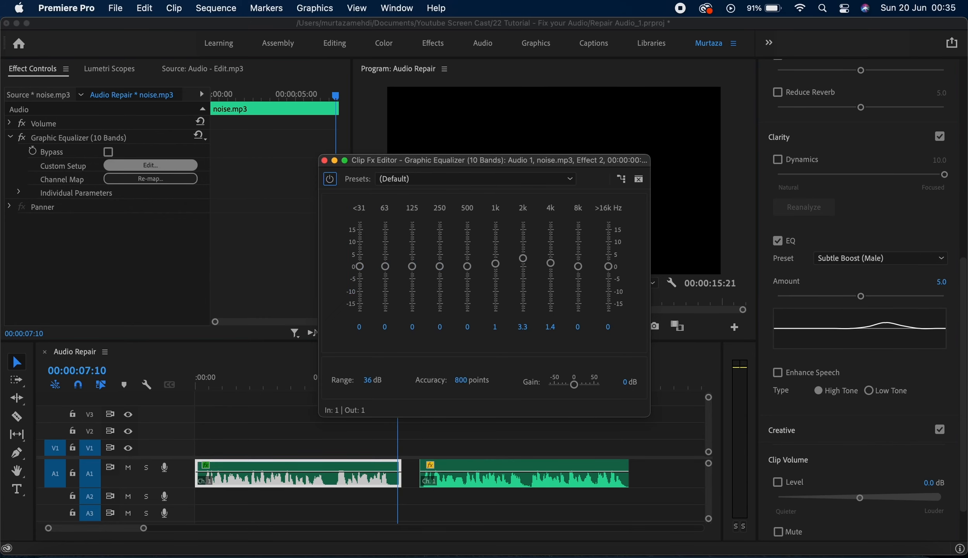
{"action": "left_click", "coordinate": [431, 180]}
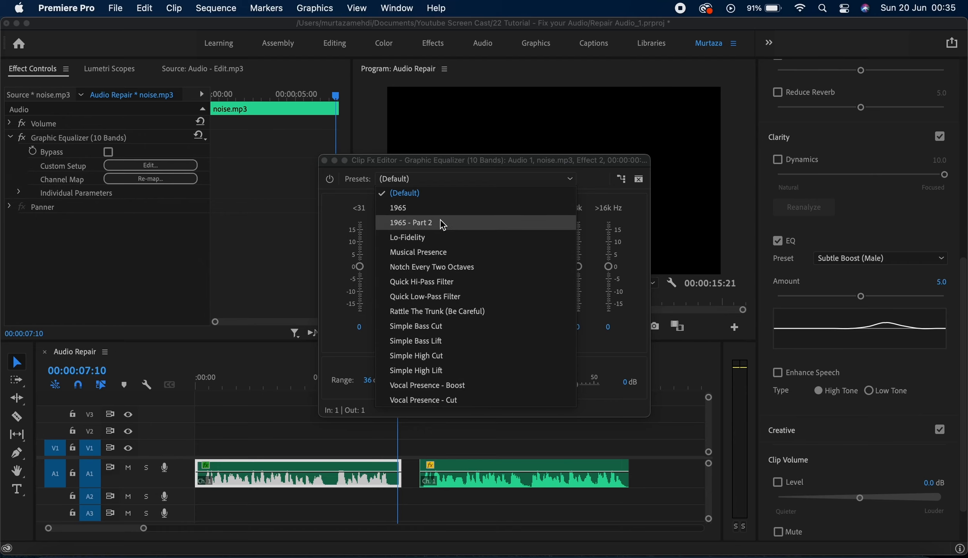
{"action": "left_click", "coordinate": [443, 166]}
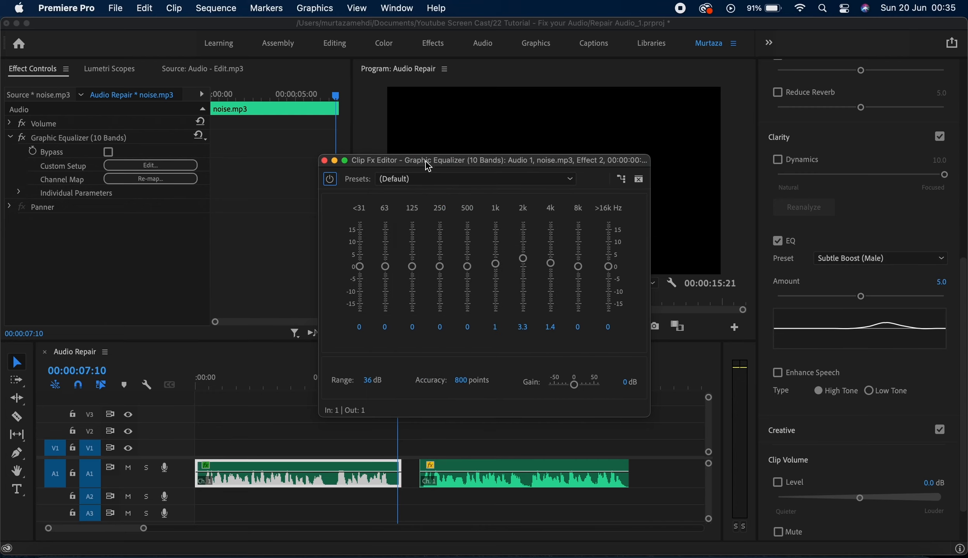
{"action": "left_click", "coordinate": [326, 161]}
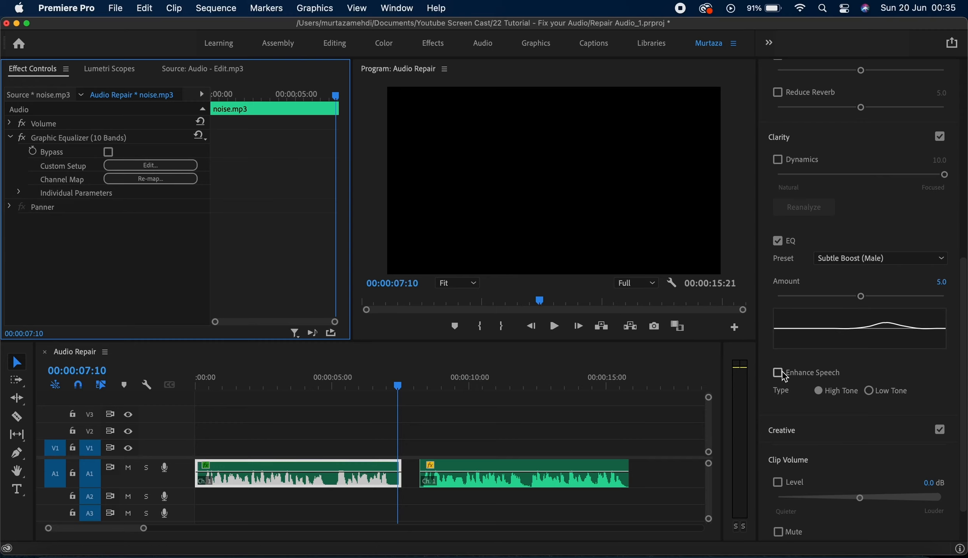
Step: Switch EQ off and enable Enhance Speech on the noise clip with playback running
{"action": "left_click", "coordinate": [778, 241]}
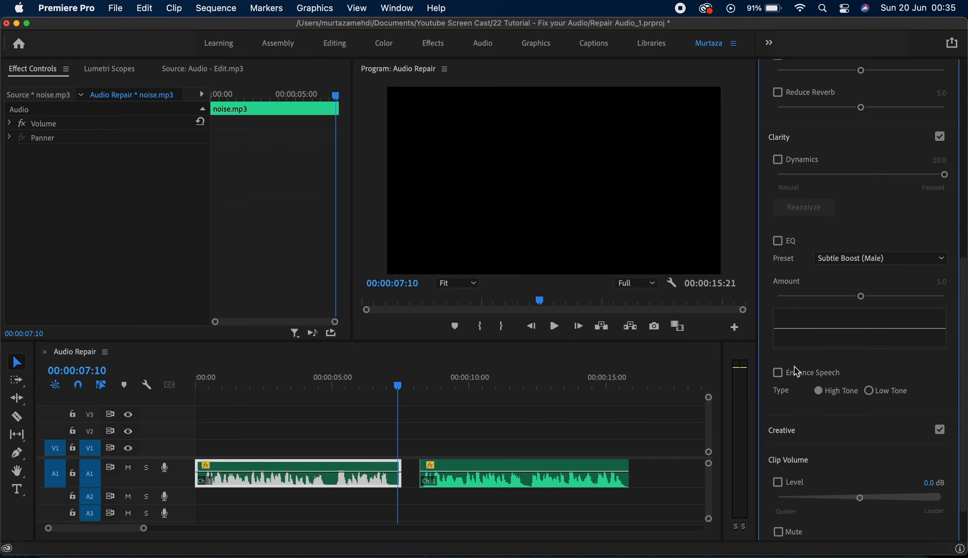
{"action": "key", "text": "Home"}
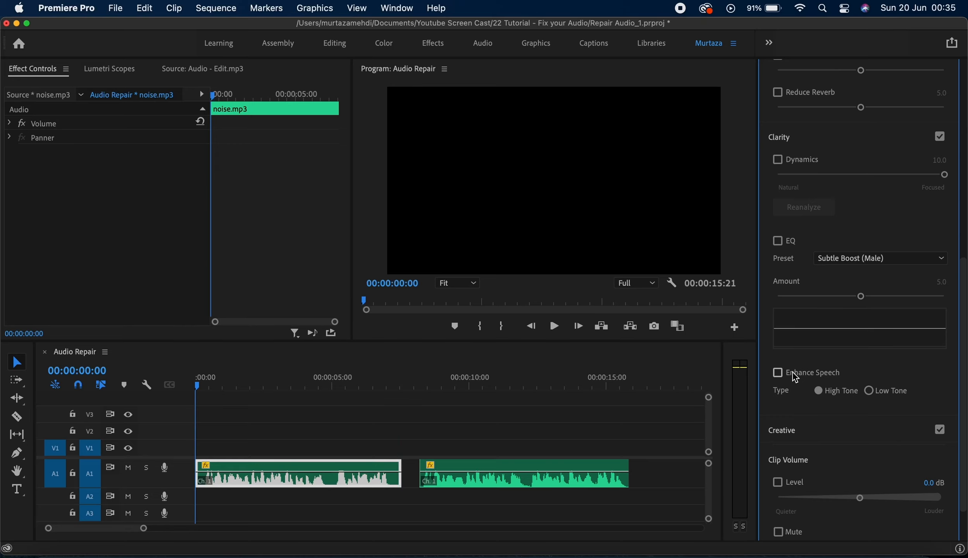
{"action": "left_click", "coordinate": [792, 372]}
{"action": "key", "text": "space"}
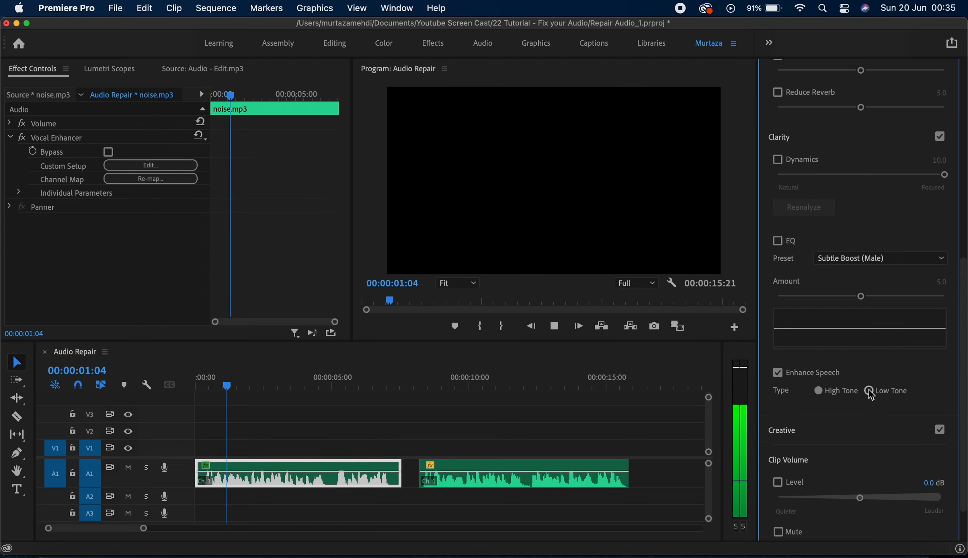
Step: Compare Low Tone and High Tone for Enhance Speech, settle on Low Tone, and switch Enhance Speech off
{"action": "left_click", "coordinate": [869, 390]}
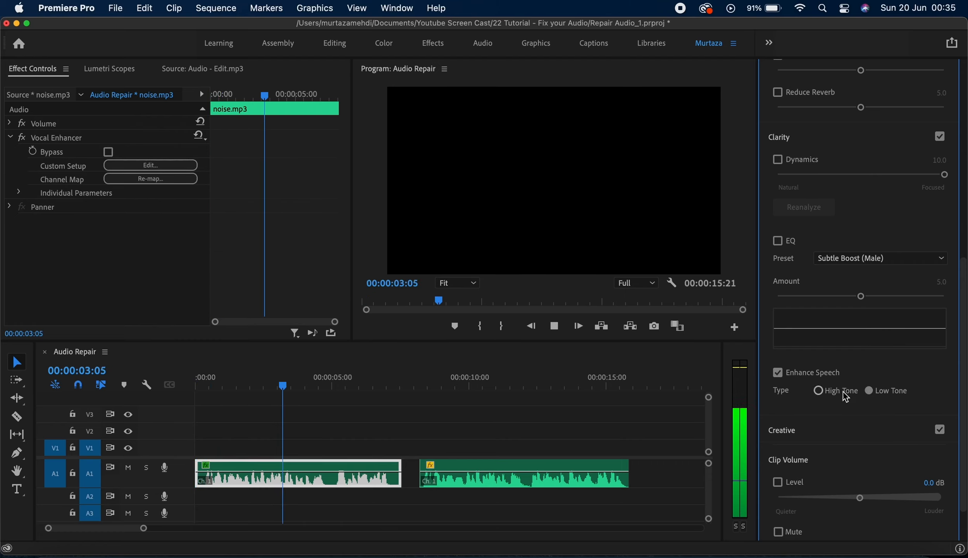
{"action": "left_click", "coordinate": [821, 389]}
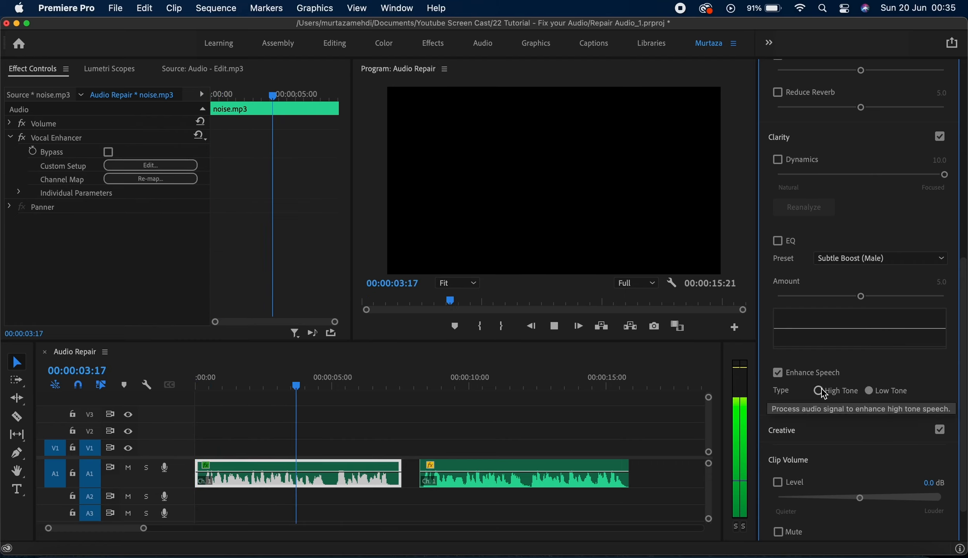
{"action": "left_click", "coordinate": [869, 390]}
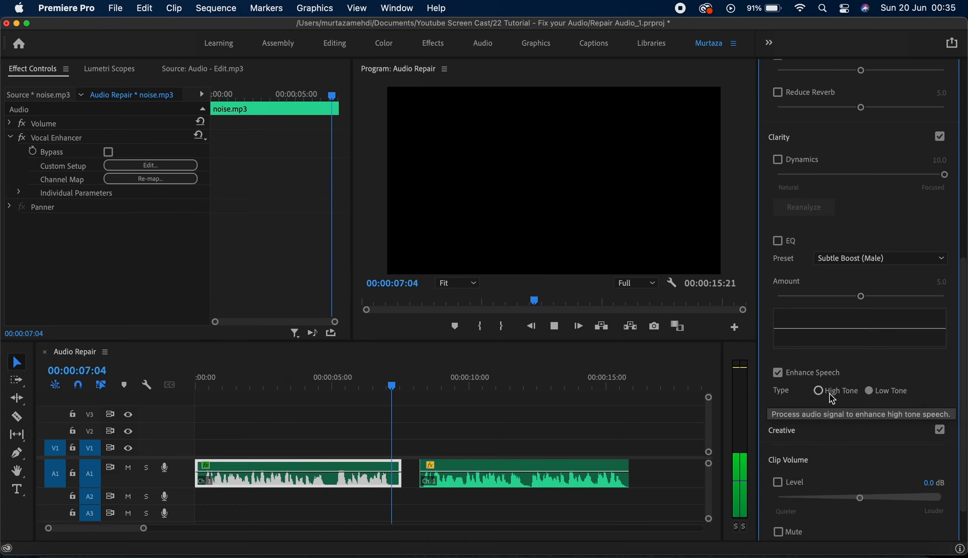
{"action": "key", "text": "space"}
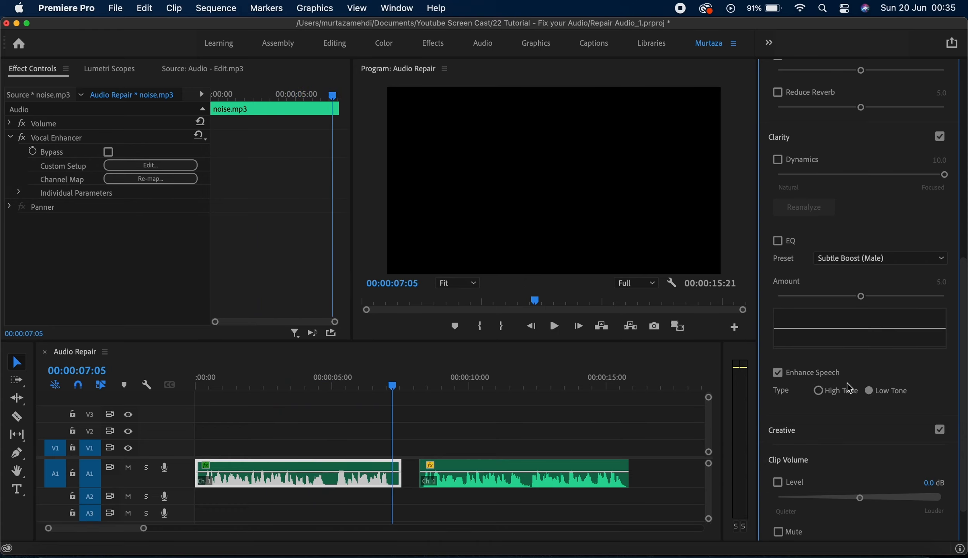
{"action": "left_click", "coordinate": [829, 374]}
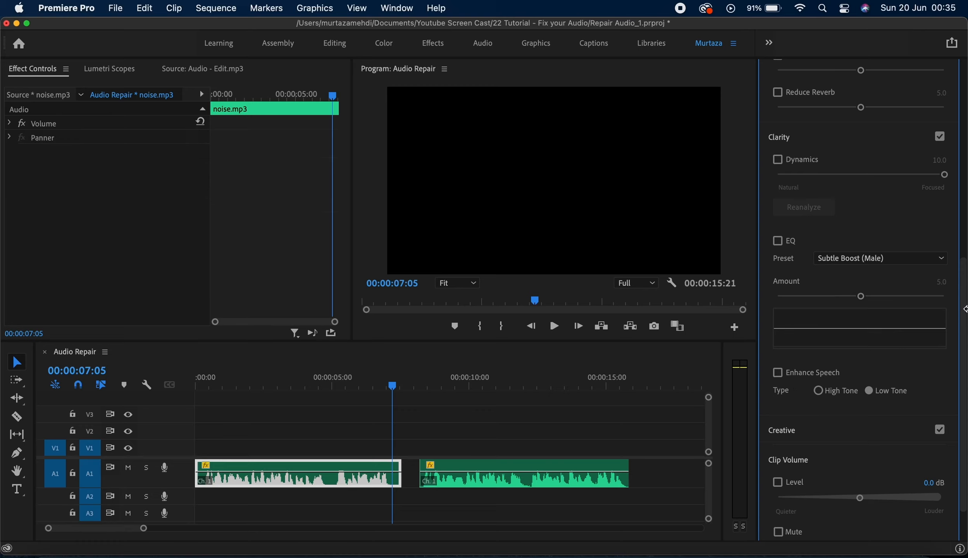
Step: Expand the Creative section, enable Reverb with the Auditorium preset and preview the clip
{"action": "scroll", "coordinate": [964, 341], "scroll_direction": "down", "scroll_amount": 3}
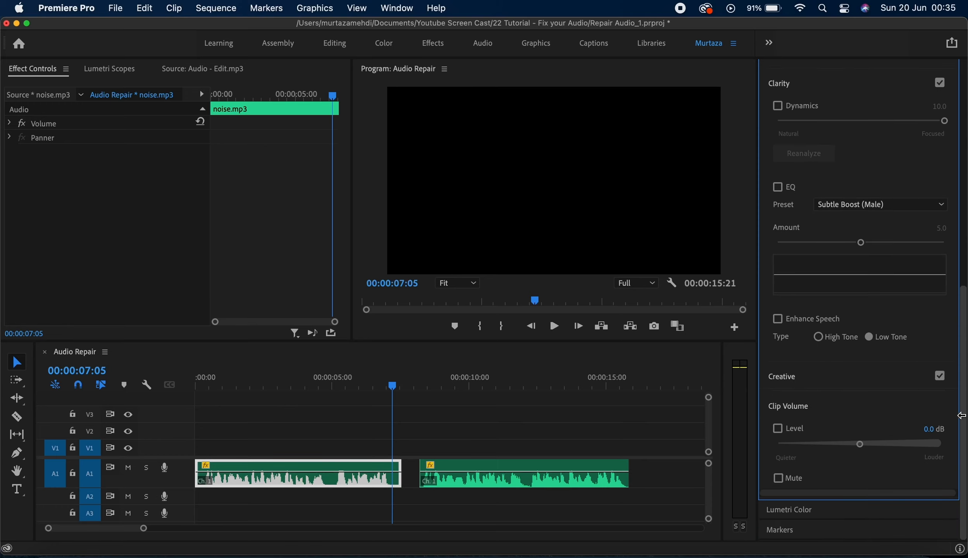
{"action": "left_click", "coordinate": [838, 380]}
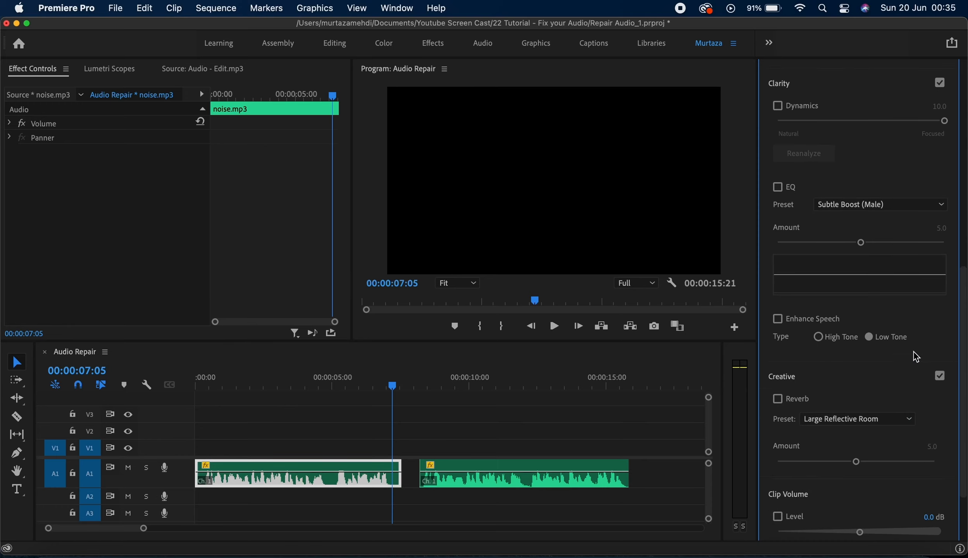
{"action": "scroll", "coordinate": [964, 333], "scroll_direction": "down", "scroll_amount": 5}
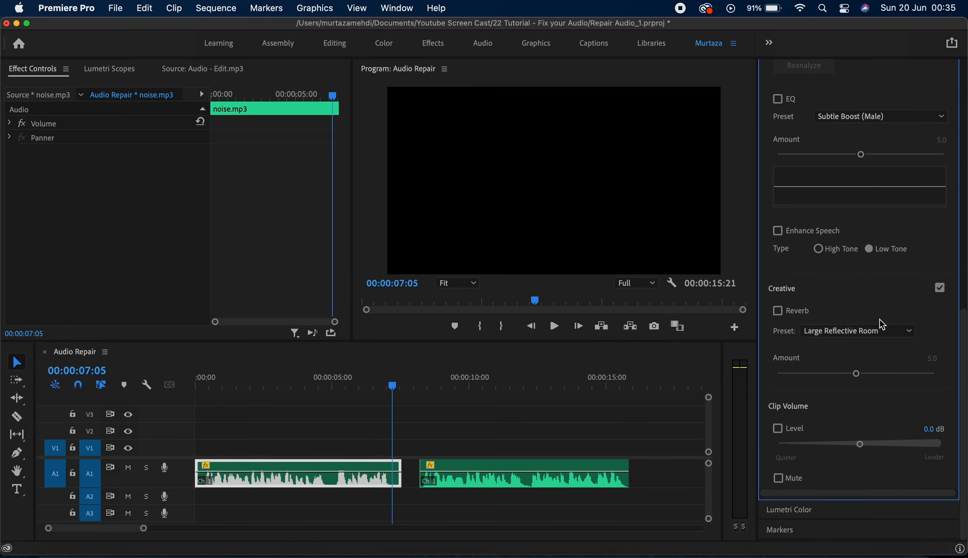
{"action": "key", "text": "Home"}
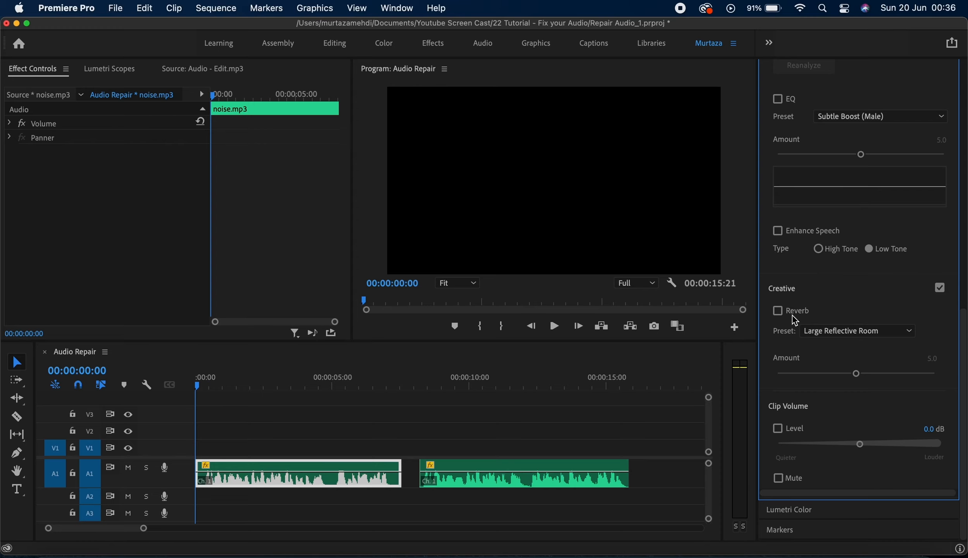
{"action": "left_click", "coordinate": [782, 313]}
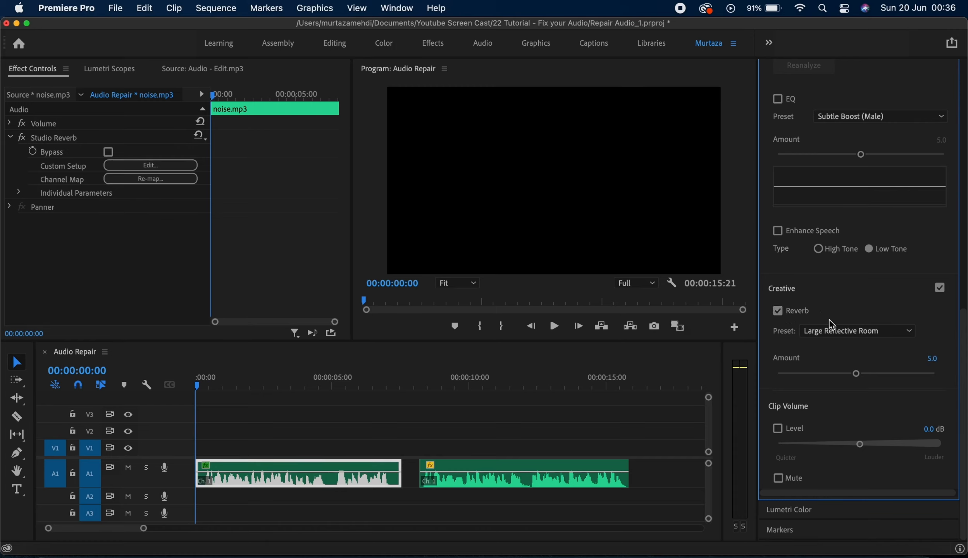
{"action": "left_click", "coordinate": [871, 331]}
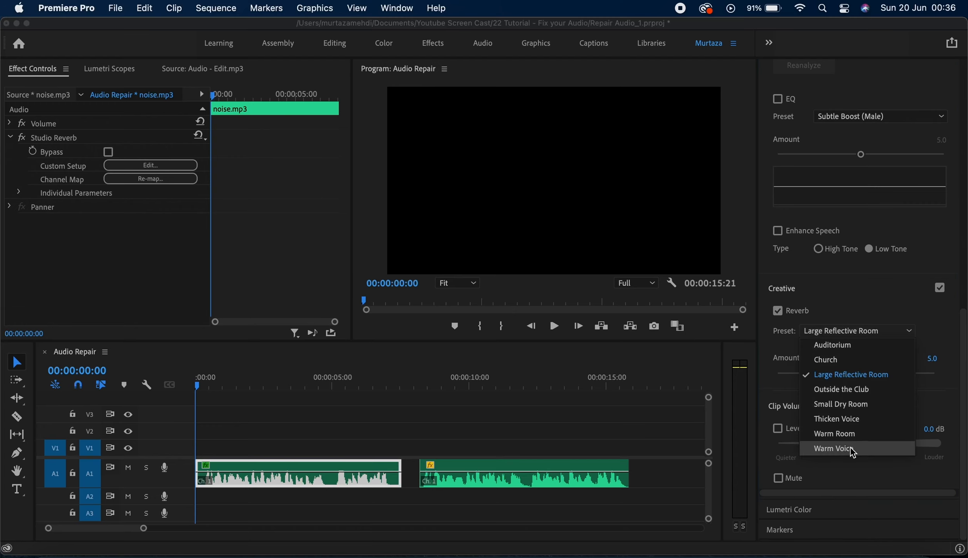
{"action": "left_click", "coordinate": [859, 346]}
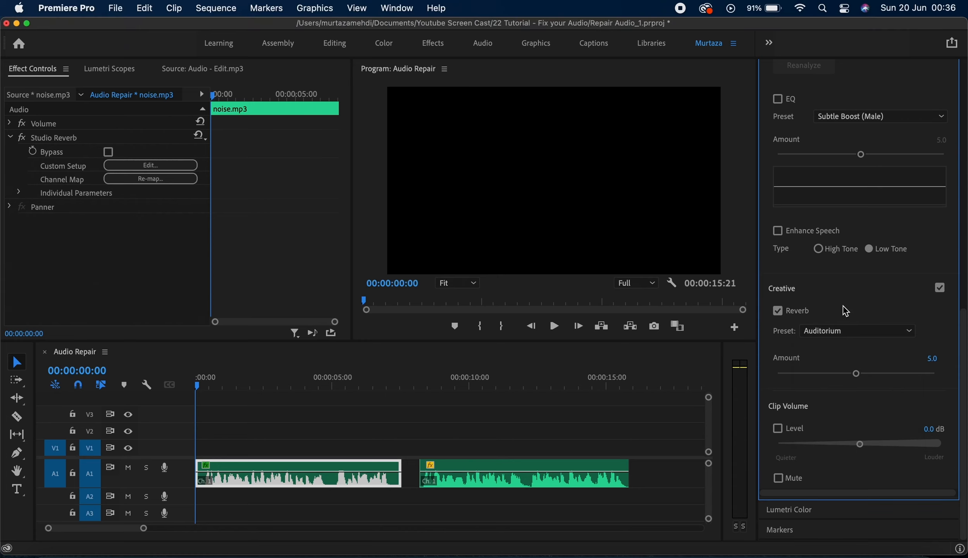
{"action": "key", "text": "space"}
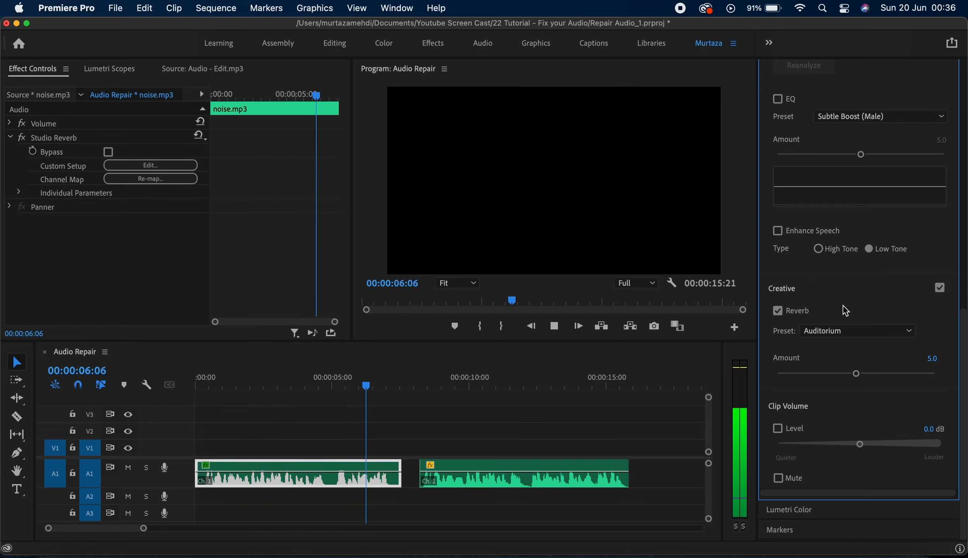
{"action": "key", "text": "space"}
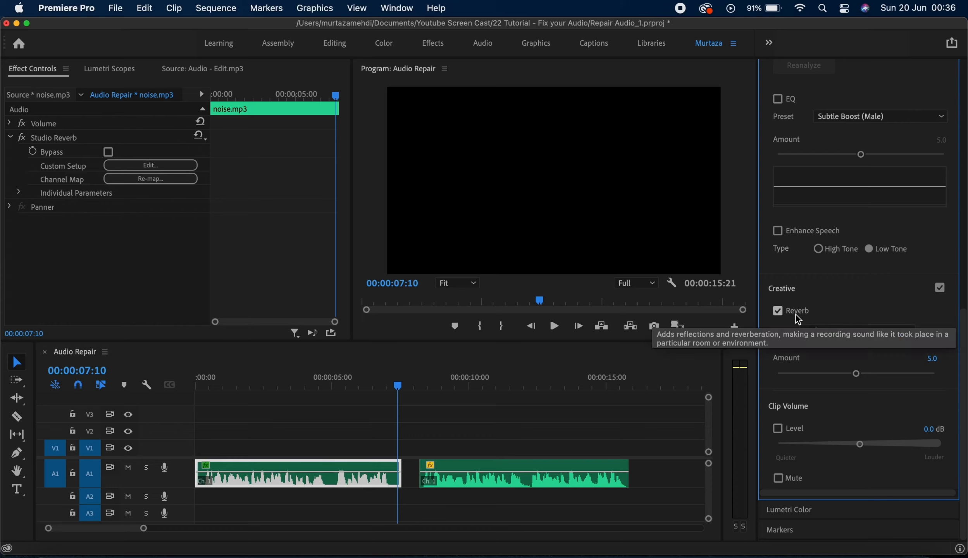
Step: Raise the reverb Amount to 6.5, reset it to default, and switch Reverb off
{"action": "left_click_drag", "start_coordinate": [857, 374], "coordinate": [835, 381]}
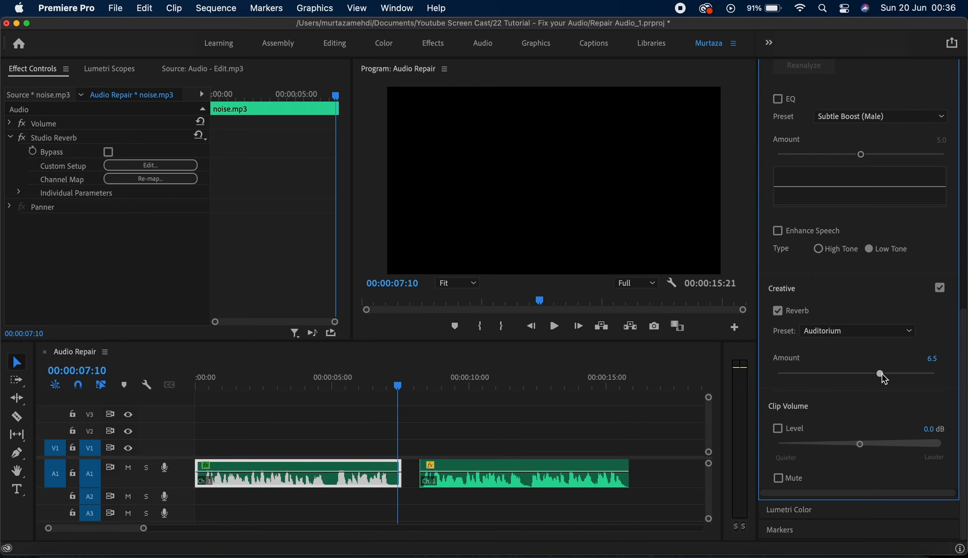
{"action": "double_click", "coordinate": [902, 373]}
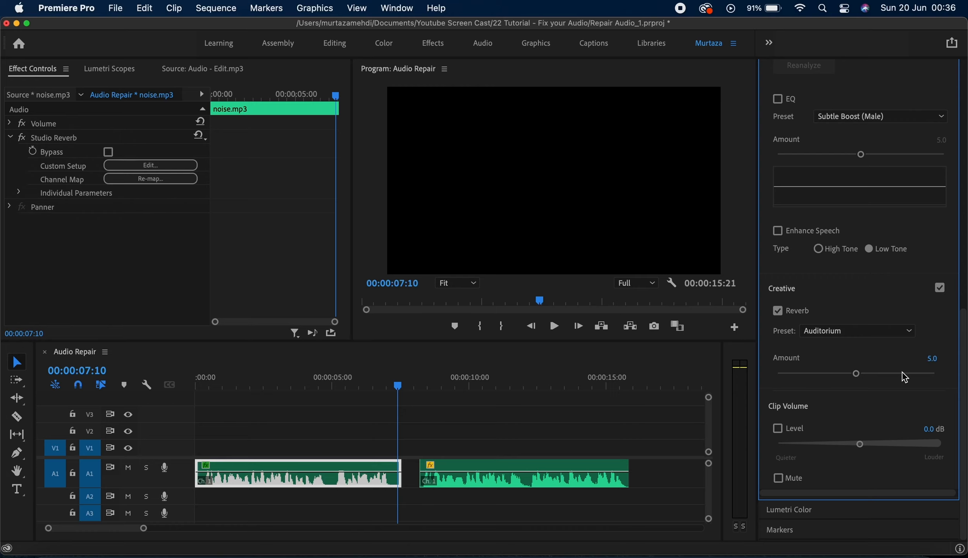
{"action": "left_click", "coordinate": [802, 312]}
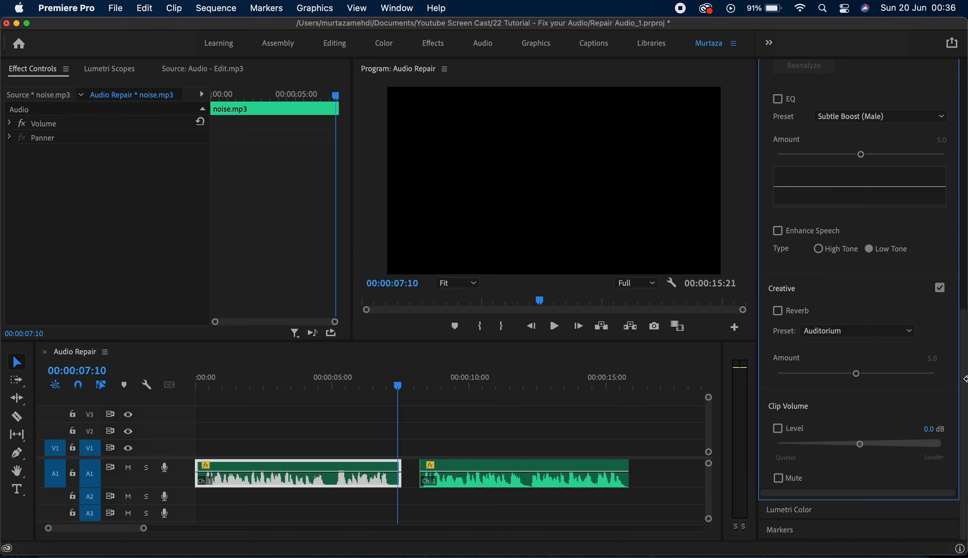
Step: Clear the noise clip's audio type in the Essential Sound panel
{"action": "left_click_drag", "start_coordinate": [965, 382], "coordinate": [965, 301]}
{"action": "scroll", "coordinate": [798, 124], "scroll_direction": "up", "scroll_amount": 10}
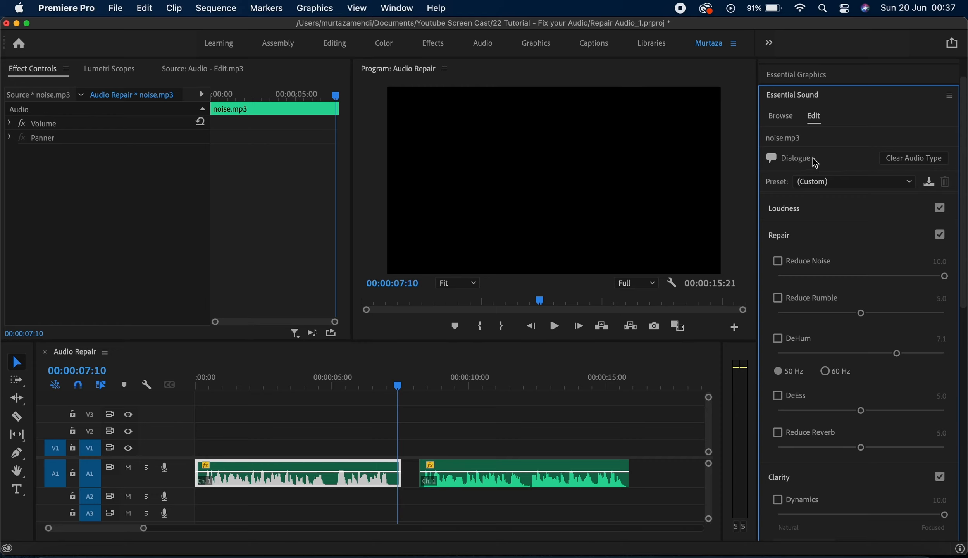
{"action": "left_click", "coordinate": [906, 162]}
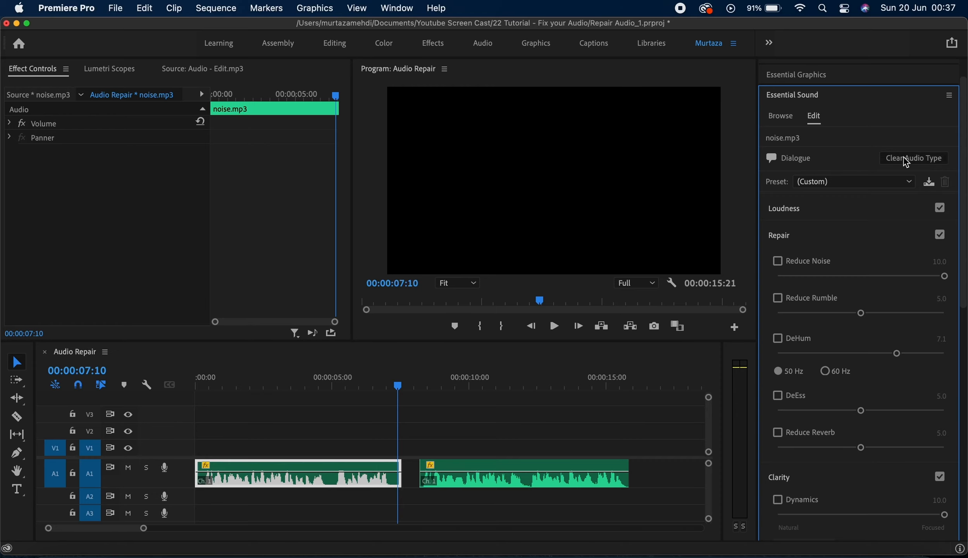